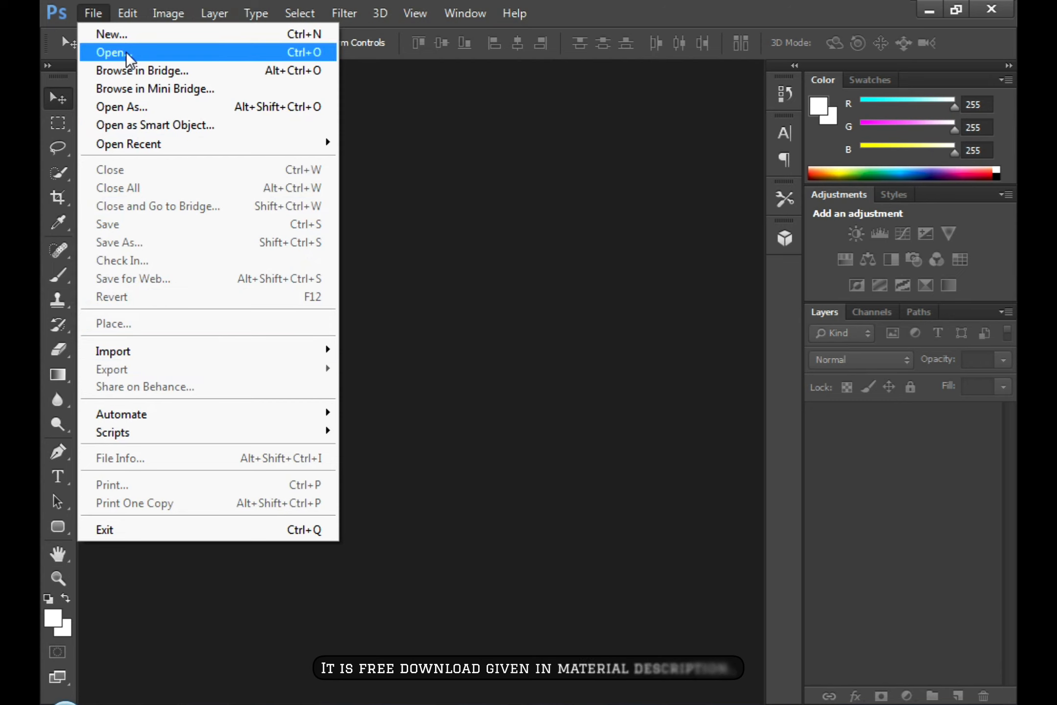
Step: Open the blank background image 5.jpg
click(114, 52)
key(t)
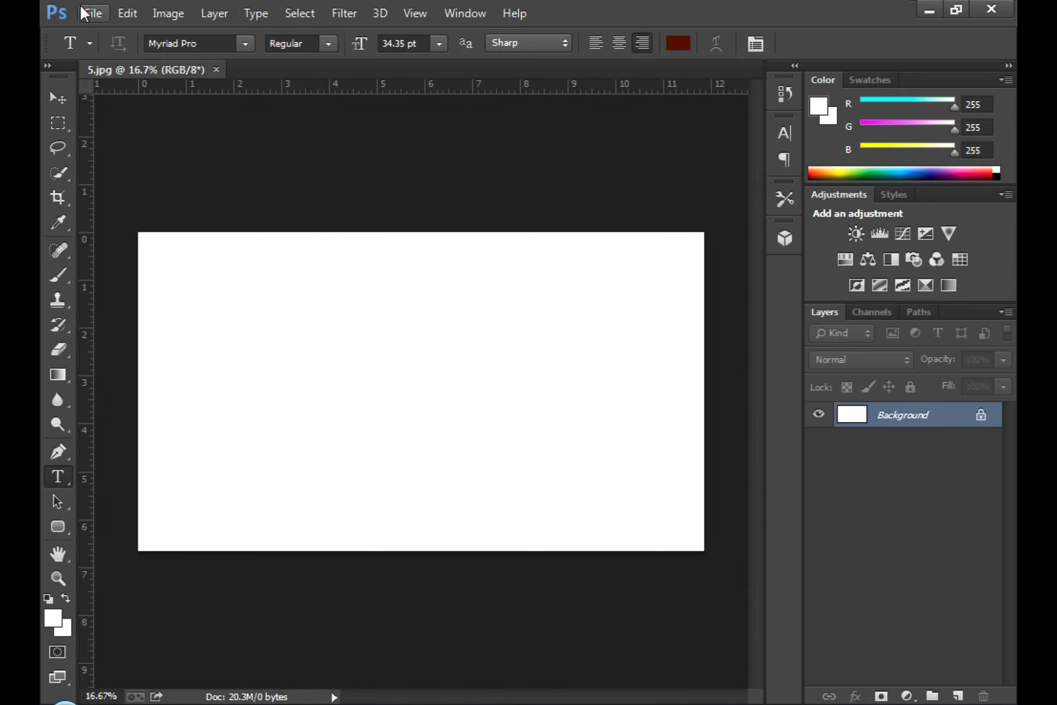
Step: Open 1.png and bring its lotus ornament into 5.jpg, resting on the bottom edge of the canvas
click(93, 13)
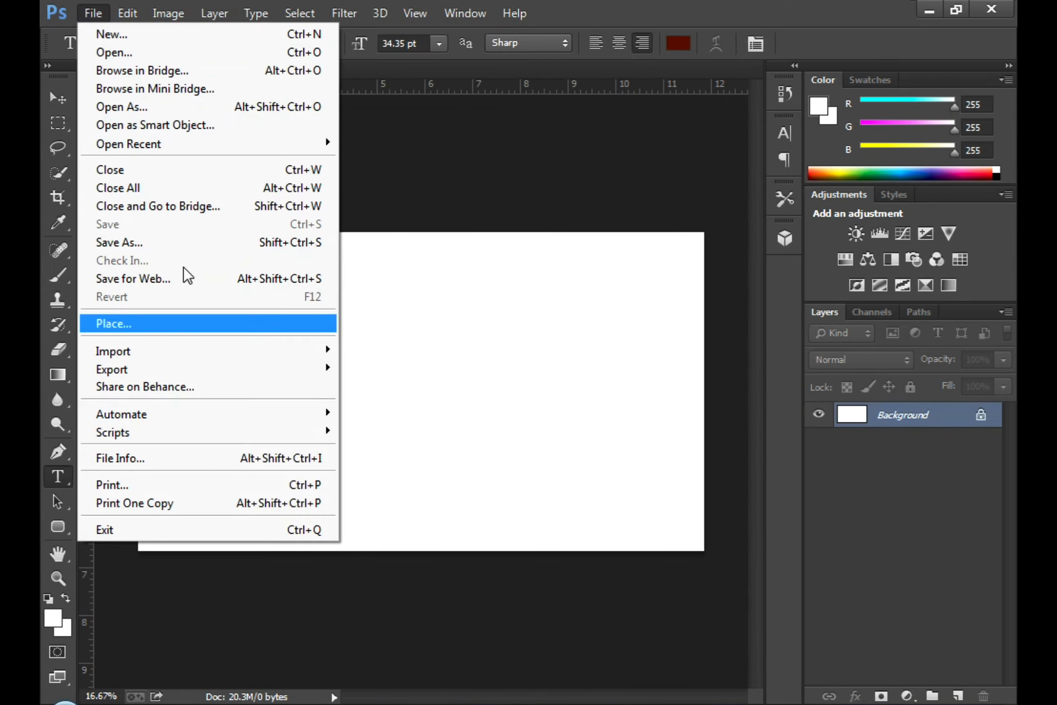
click(187, 55)
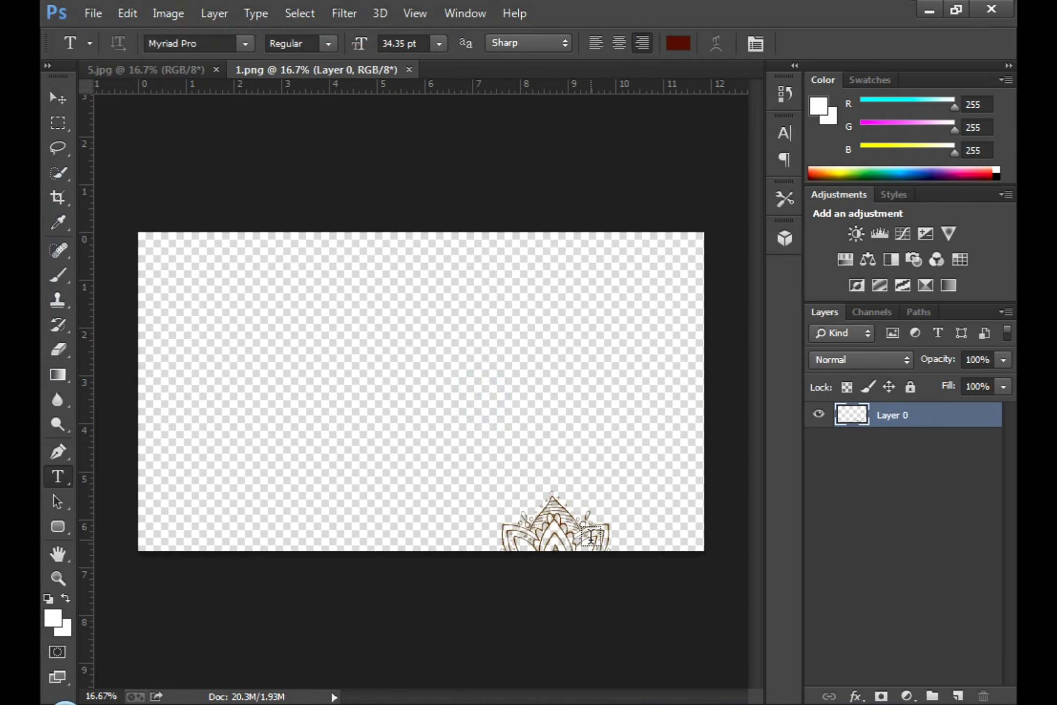
key(v)
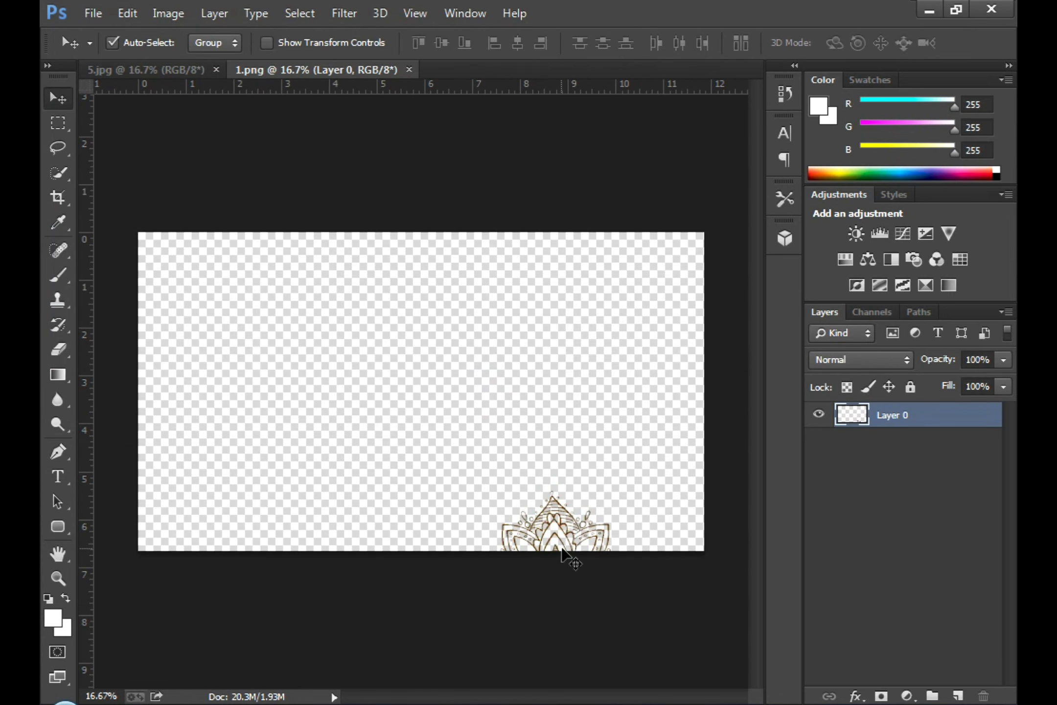
mouse_move(562, 548)
mouse_down()
mouse_move(348, 257)
mouse_move(189, 70)
mouse_move(566, 534)
mouse_move(583, 531)
mouse_move(562, 530)
mouse_up()
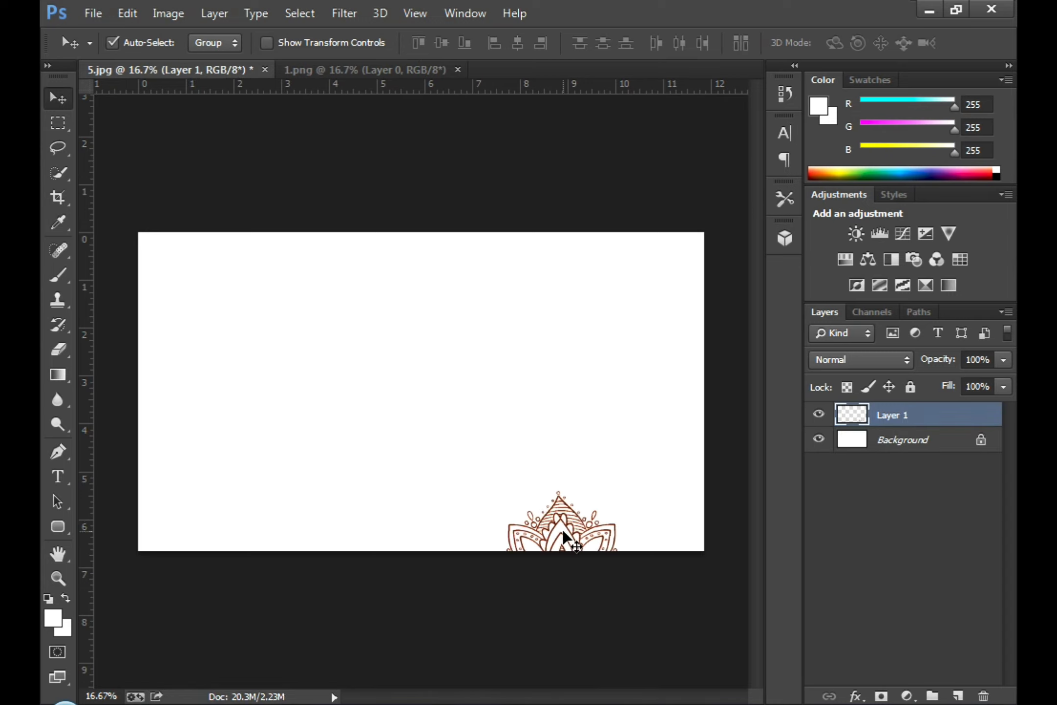
Step: Duplicate the lotus ornament and shift the copy left beside the original along the bottom edge
key(ctrl+j)
key(shift+Left)
key(shift+Left)
key(shift+Left)
key(shift+Left)
key(shift+Left)
key(shift+Left)
key(shift+Left)
key(shift+Left)
key(shift+Left)
key(shift+Left)
key(shift+Left)
key(shift+Left)
key(shift+Left)
key(shift+Left)
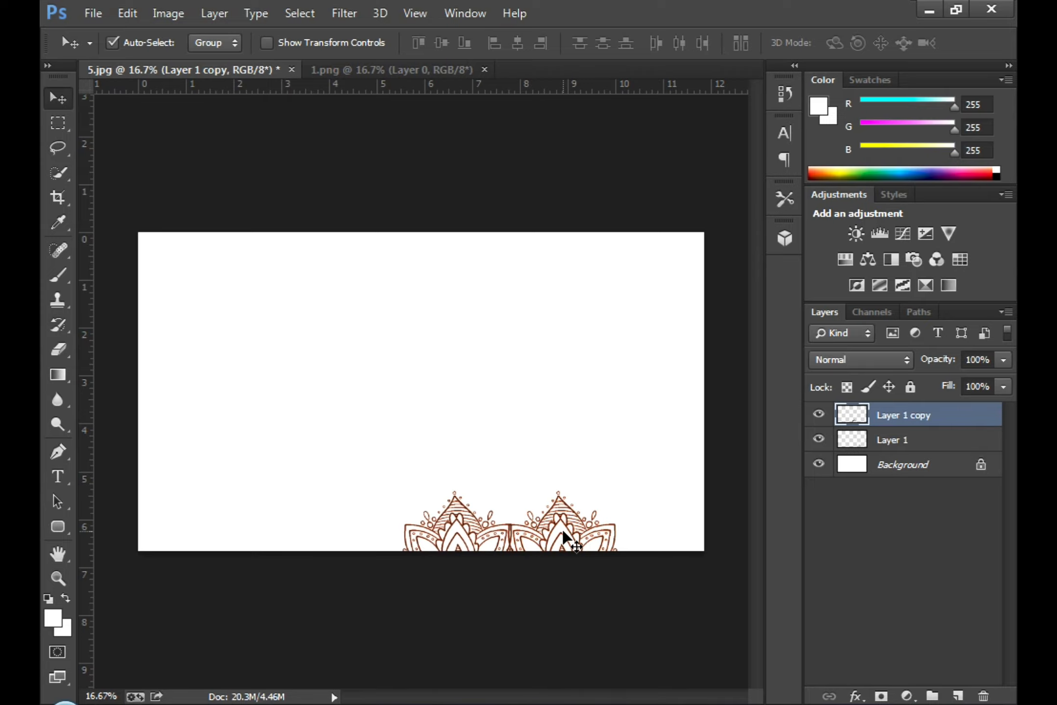
Step: Duplicate the lotus once more and shift the new copy left to complete a row of three
key(ctrl+j)
key(shift+Left)
key(shift+Left)
key(shift+Left)
key(shift+Left)
key(shift+Left)
key(shift+Left)
key(shift+Left)
key(shift+Left)
key(shift+Left)
key(shift+Left)
key(shift+Left)
key(shift+Left)
key(shift+Left)
key(shift+Left)
key(shift+Left)
key(shift+Left)
key(shift+Left)
key(shift+Left)
Step: Merge the three lotus layers into one and shift the whole row slightly left
shift+click(905, 464)
right_click(905, 464)
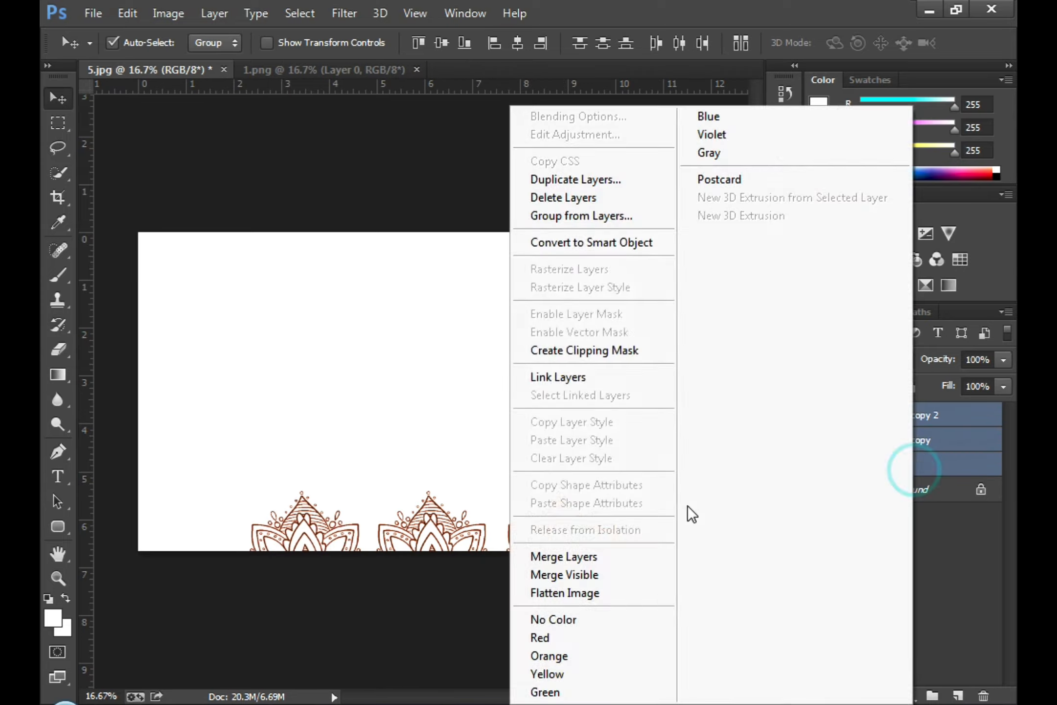
click(649, 556)
key(shift+Left)
key(shift+Left)
key(shift+Left)
key(shift+Left)
key(shift+Left)
key(shift+Left)
key(shift+Left)
key(shift+Left)
key(shift+Left)
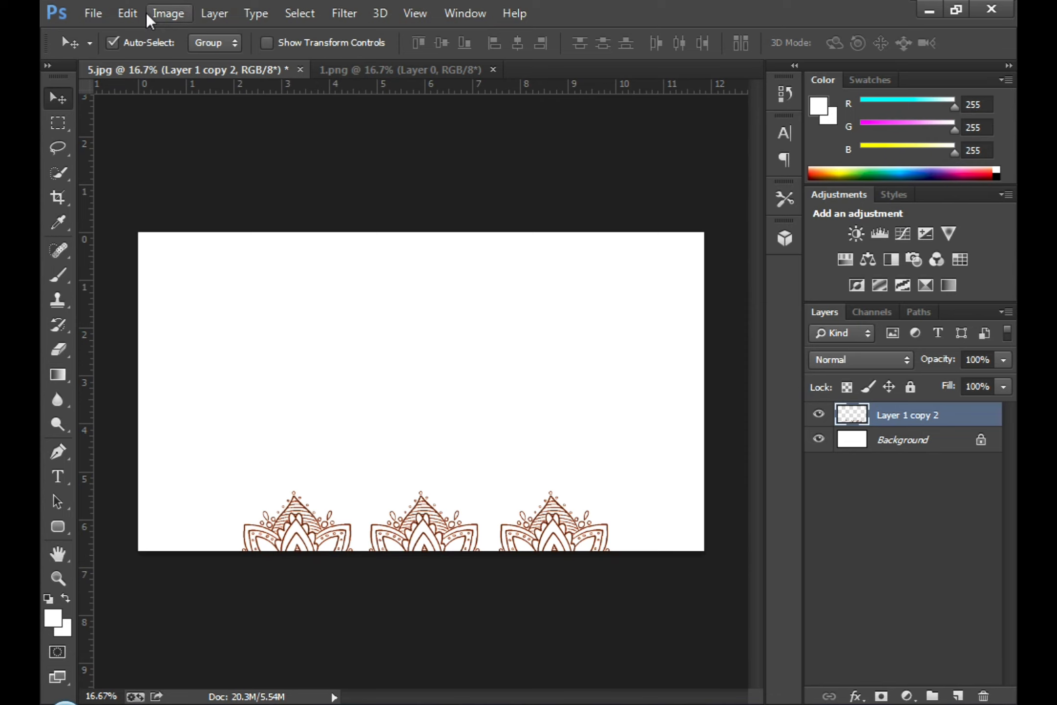
Step: Open 2.png and bring the half Ganesha figure into 5.jpg, flush with the canvas's right edge
click(93, 13)
click(152, 53)
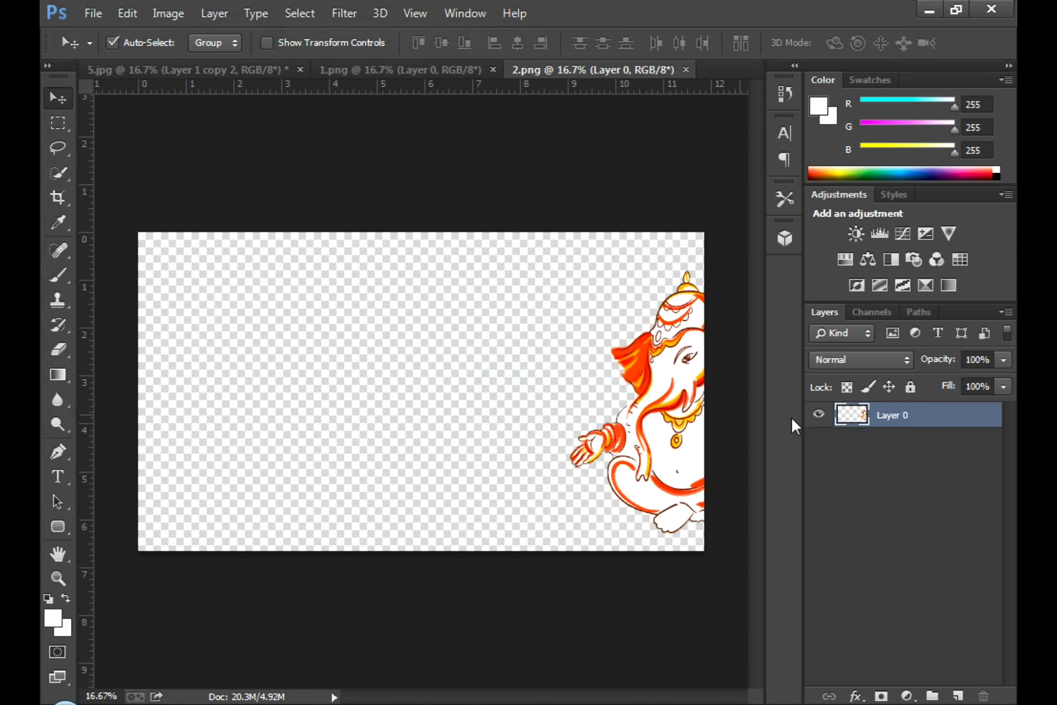
drag(705, 431, 679, 430)
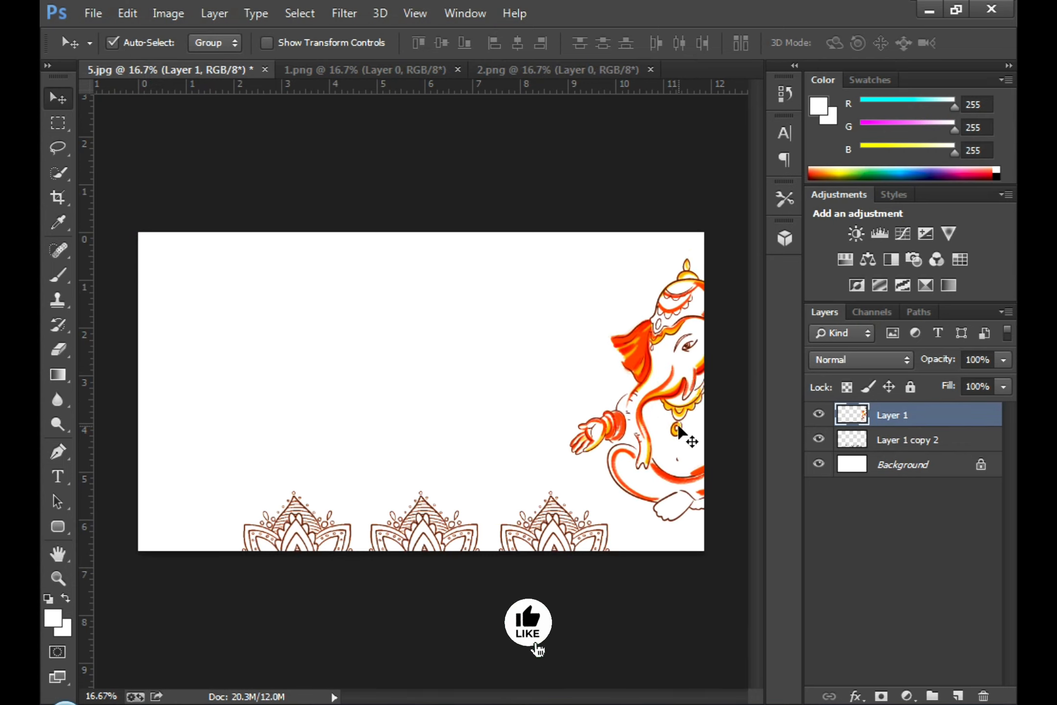
Step: Duplicate the Ganesha layer and move the copy to the left side of the canvas
key(ctrl+j)
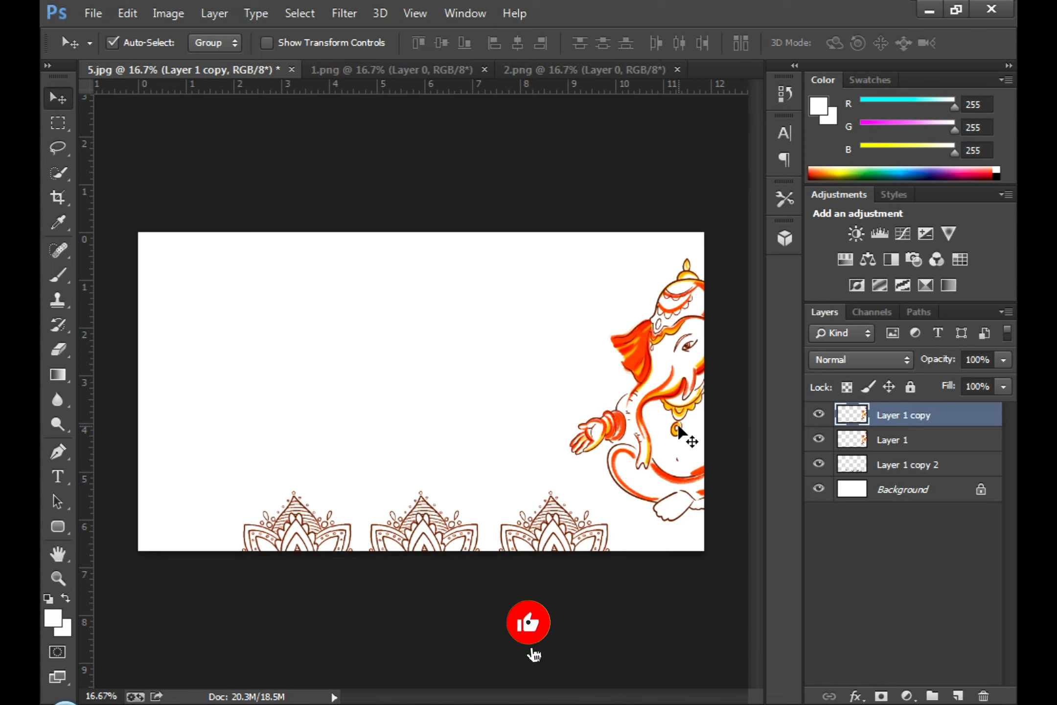
drag(678, 432, 257, 420)
Step: Flip the Ganesha copy horizontally and align it flush with the canvas's left edge
key(ctrl+t)
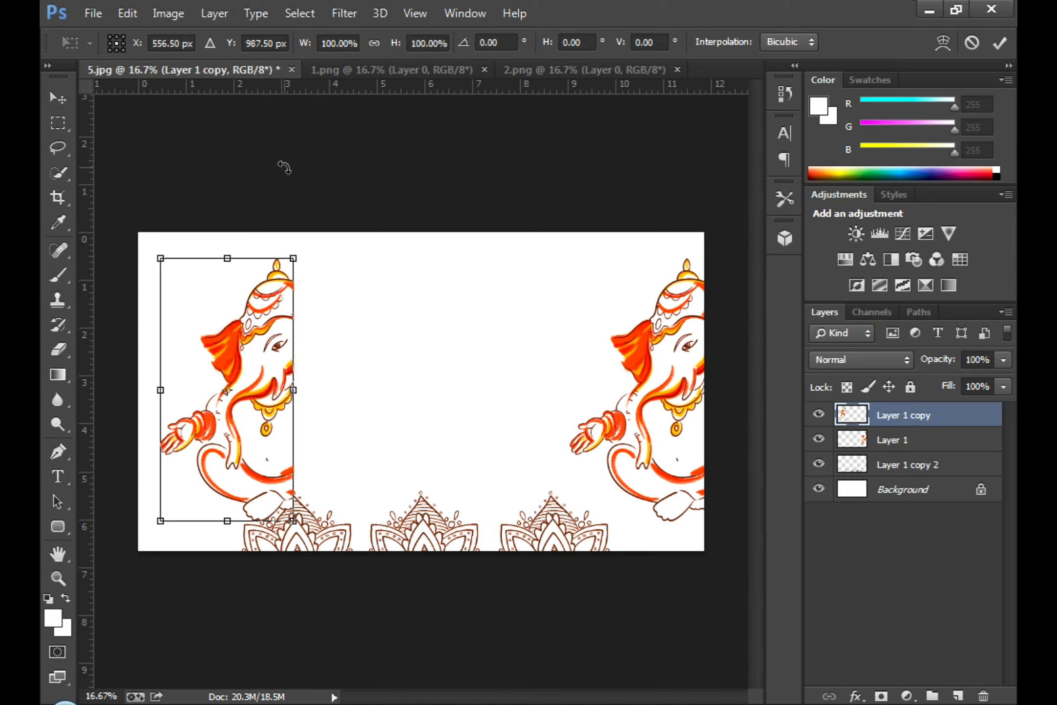
click(377, 321)
right_click(280, 356)
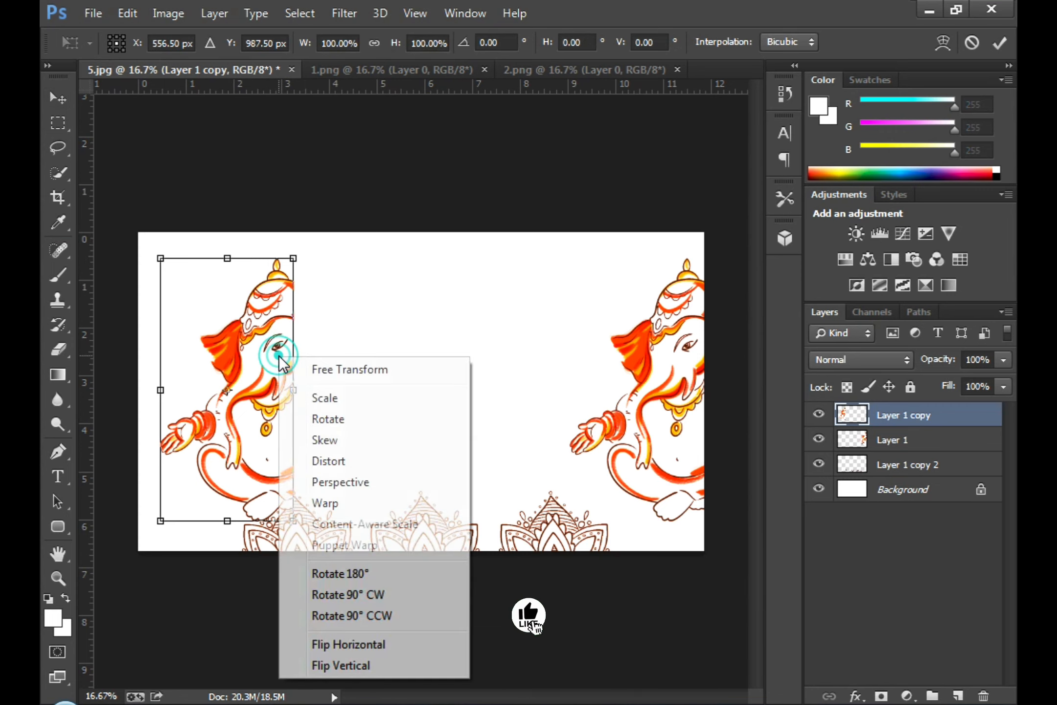
click(321, 368)
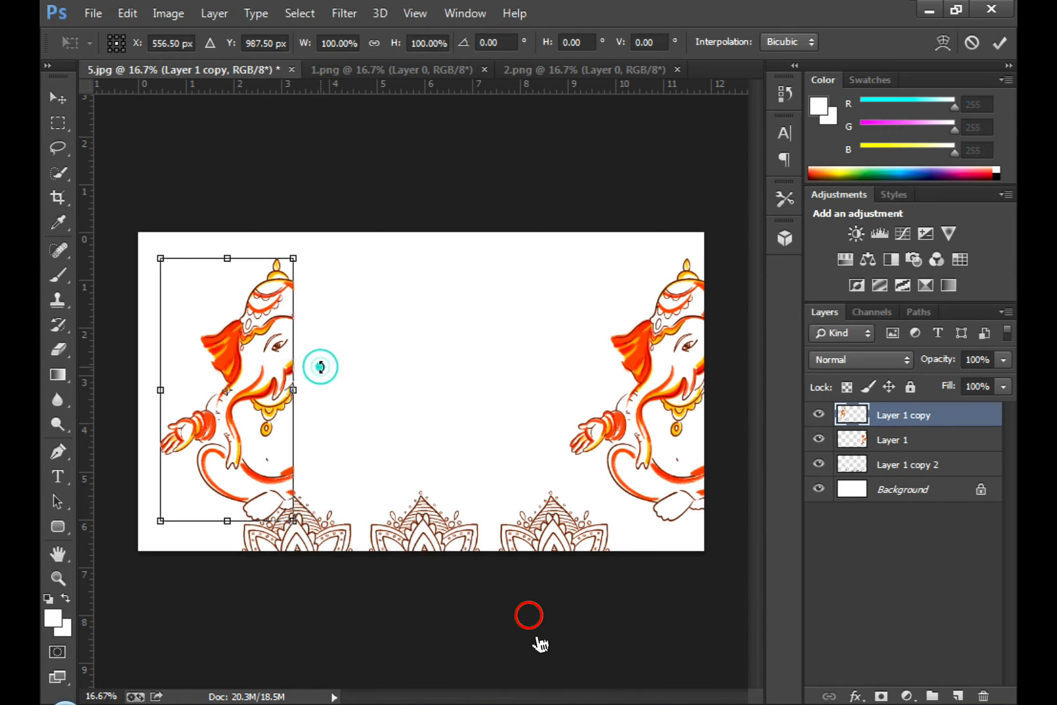
right_click(249, 362)
right_click(257, 401)
click(333, 378)
right_click(267, 382)
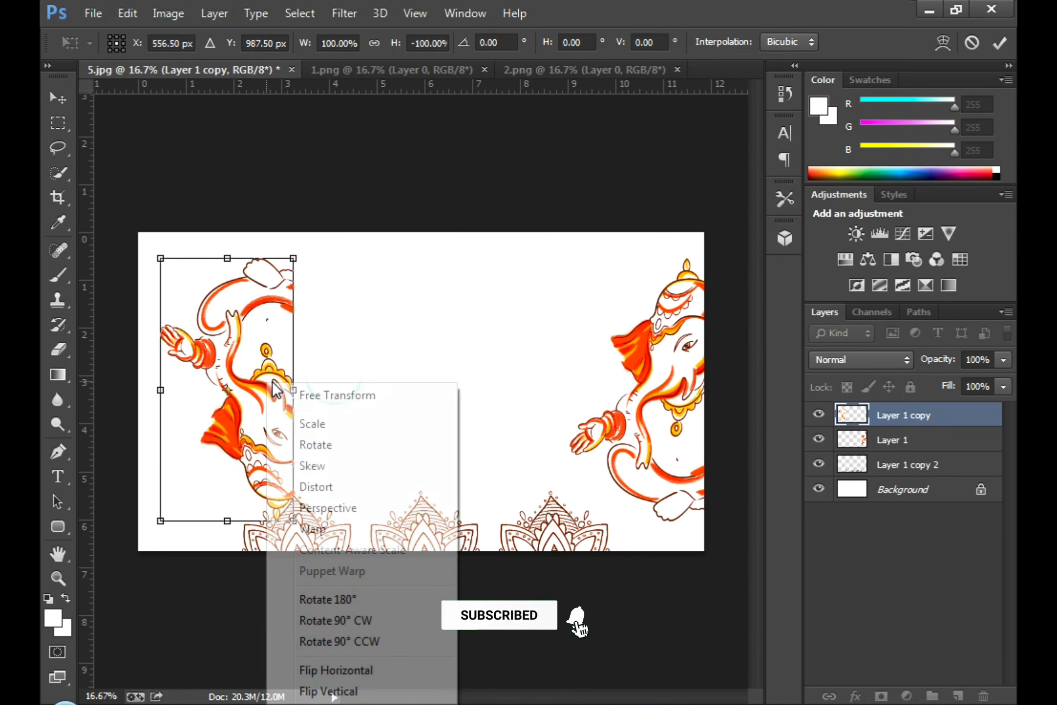
click(372, 667)
right_click(221, 453)
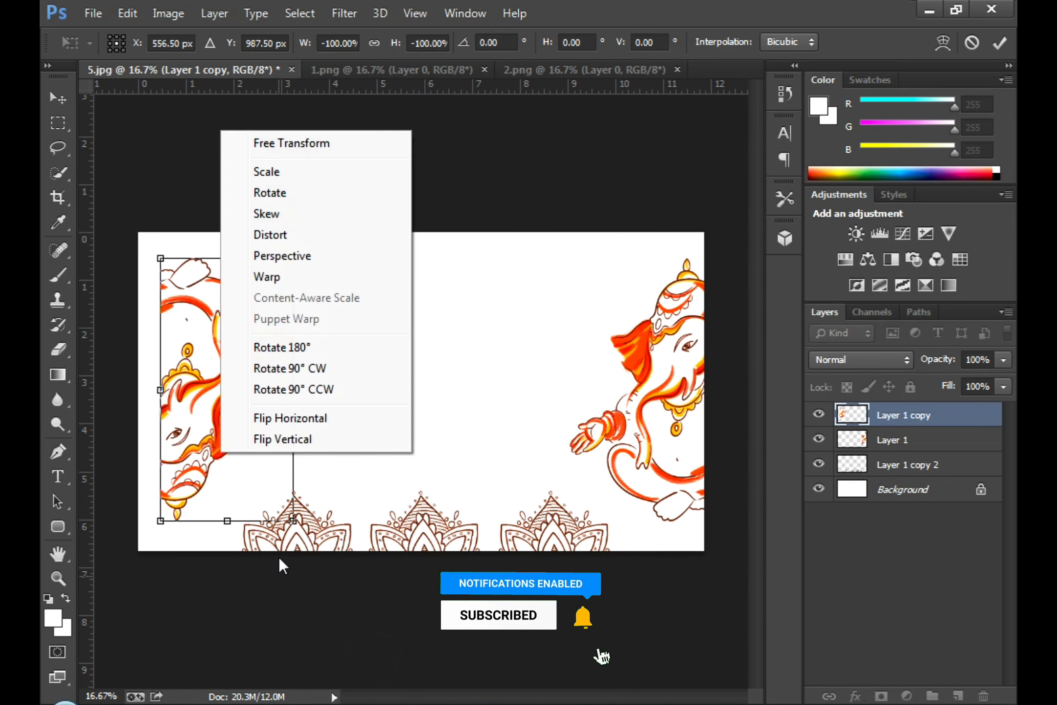
click(293, 437)
drag(269, 431, 245, 431)
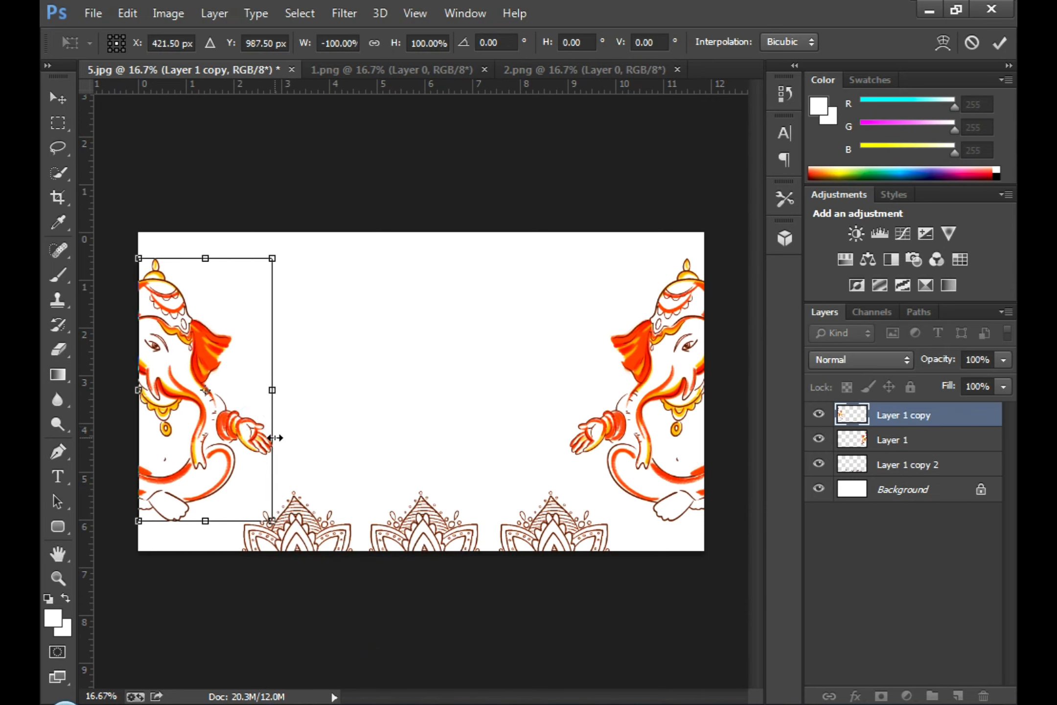
key(Return)
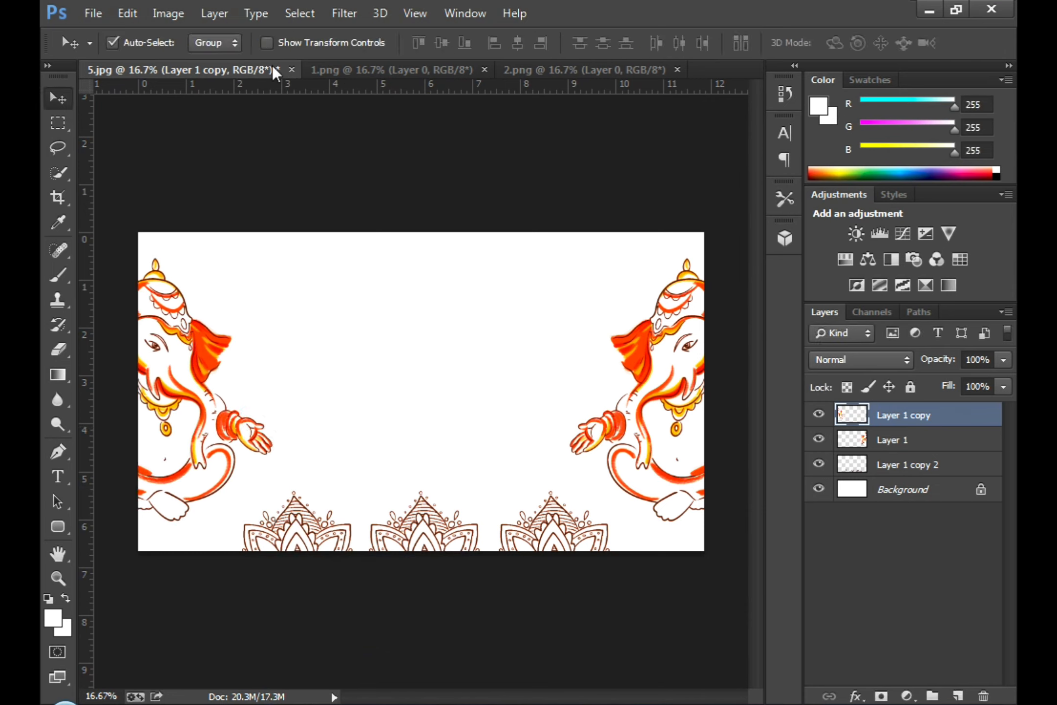
Step: Close the 1.png and 2.png documents and open 3.png
click(484, 70)
click(485, 69)
click(93, 13)
click(115, 56)
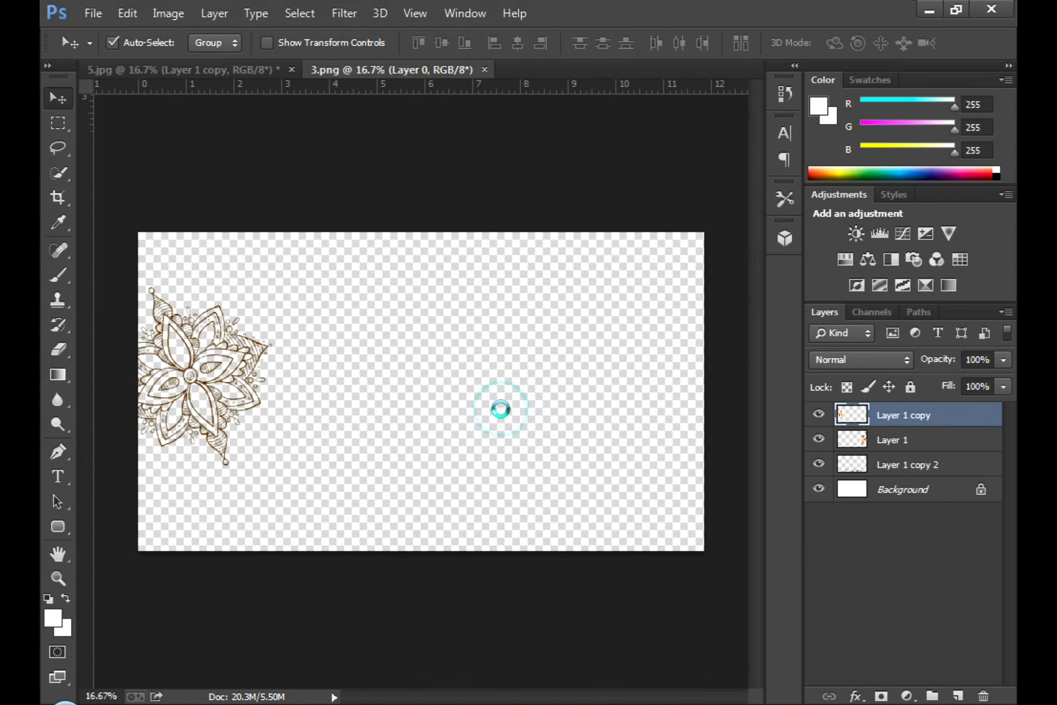
Step: Bring the mandala from 3.png into 5.jpg over the left Ganesha and move its layer beneath both Ganesha layers
drag(190, 371, 220, 376)
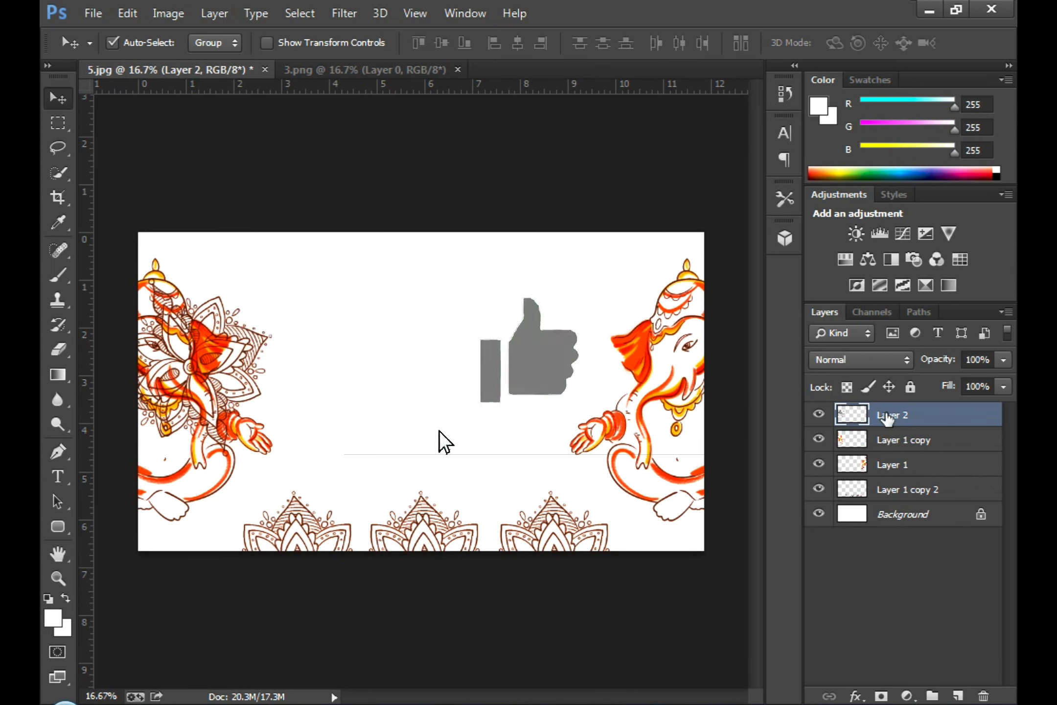
drag(881, 415, 882, 483)
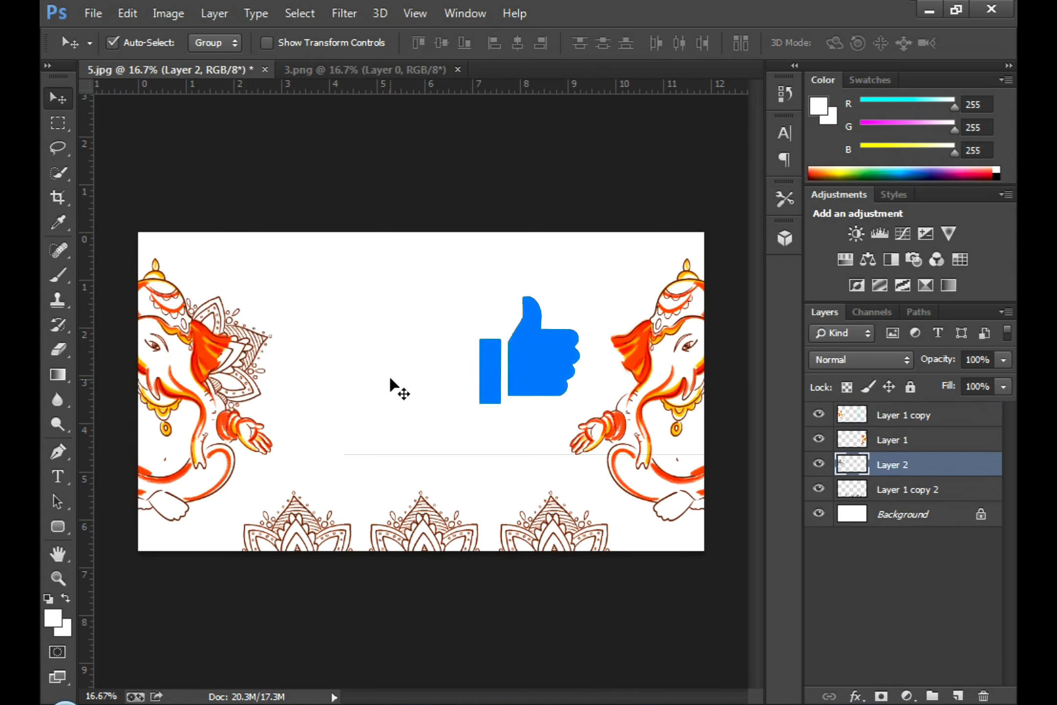
shift+click(254, 338)
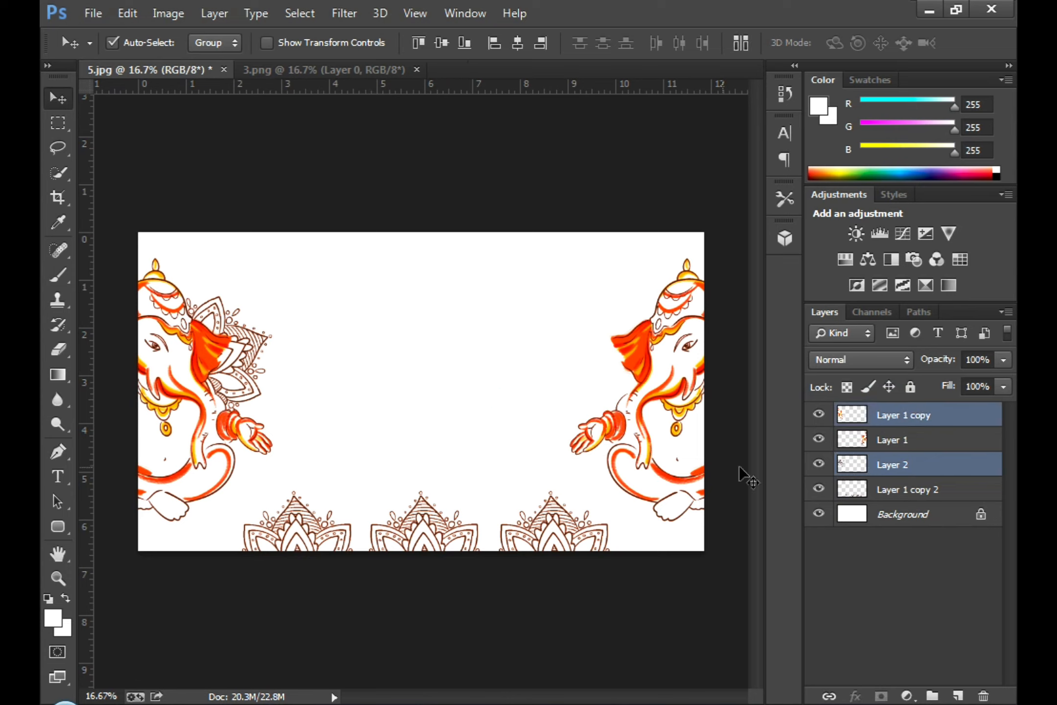
Step: Nudge the mandala behind the left Ganesha slightly up and to the right
click(902, 466)
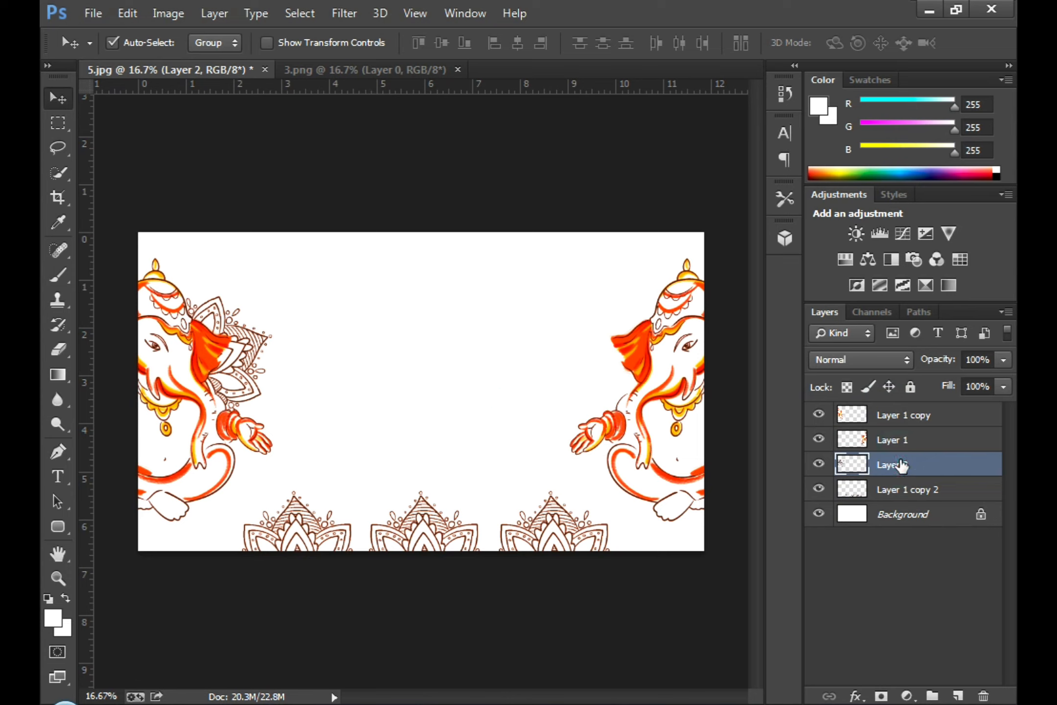
key(Up)
key(Up)
key(Up)
key(Up)
key(Up)
key(Right)
key(Right)
key(Up)
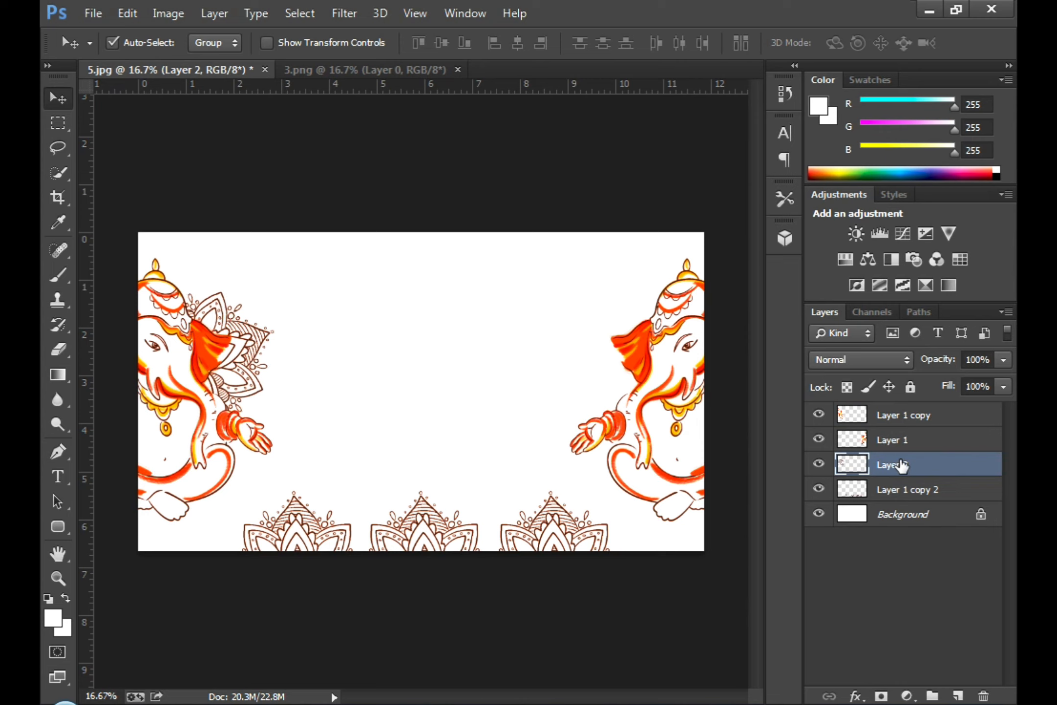
key(Down)
Step: Hide and show the mandala, lotus and Ganesha layers to examine the mandala's placement behind the left Ganesha
click(819, 464)
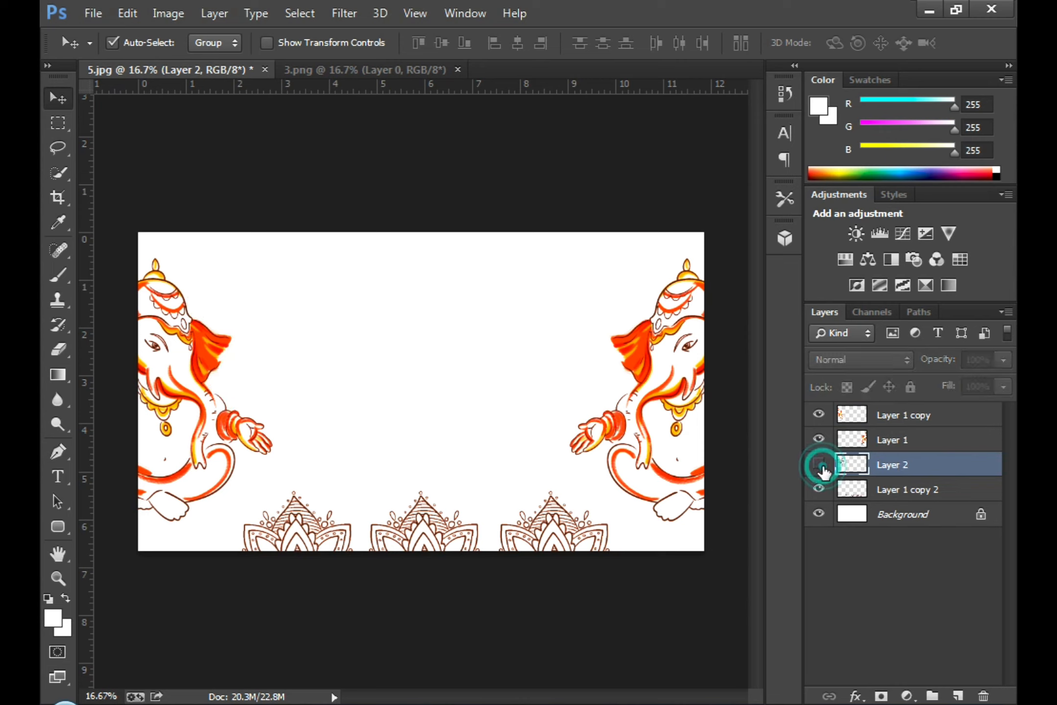
click(819, 487)
click(820, 486)
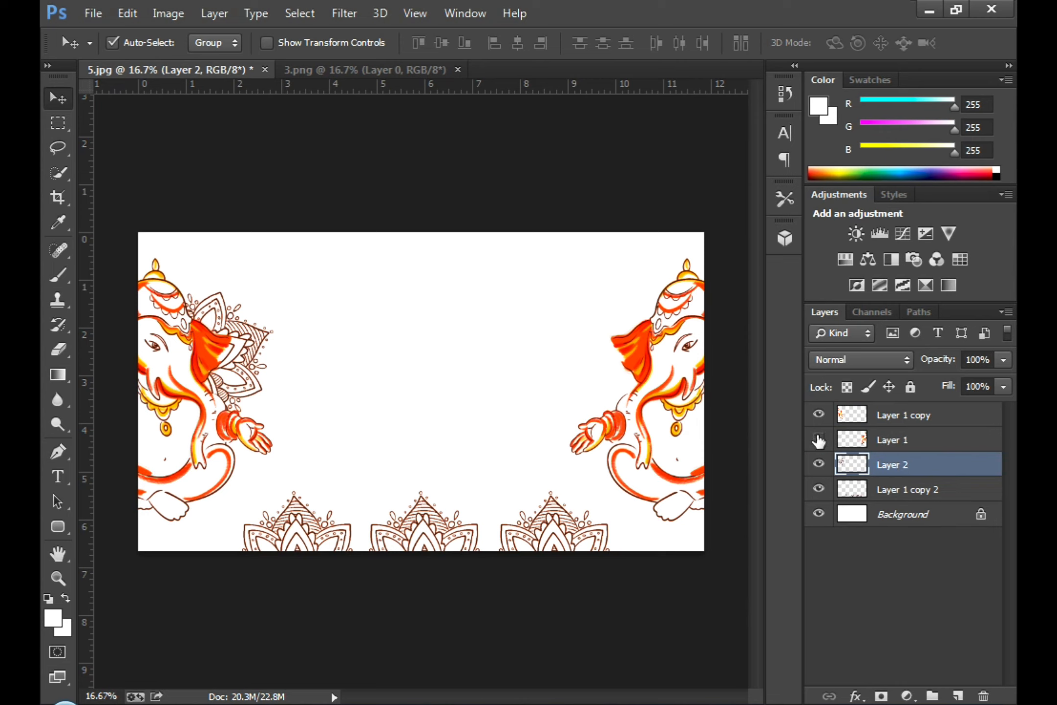
click(818, 439)
click(818, 439)
click(818, 415)
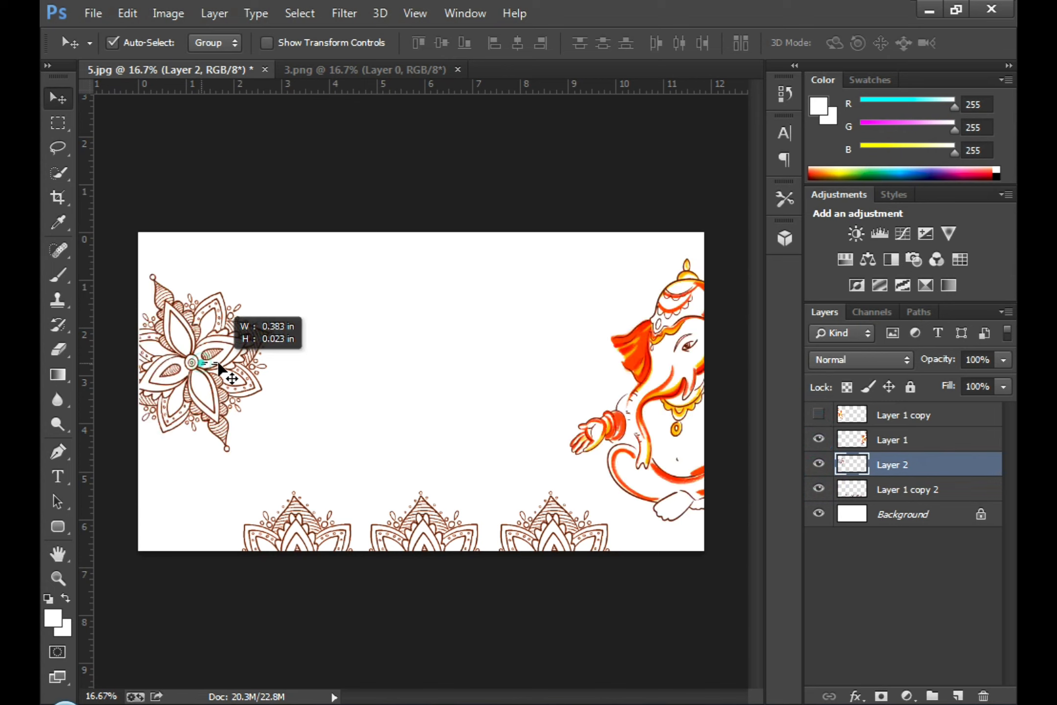
drag(201, 362, 218, 364)
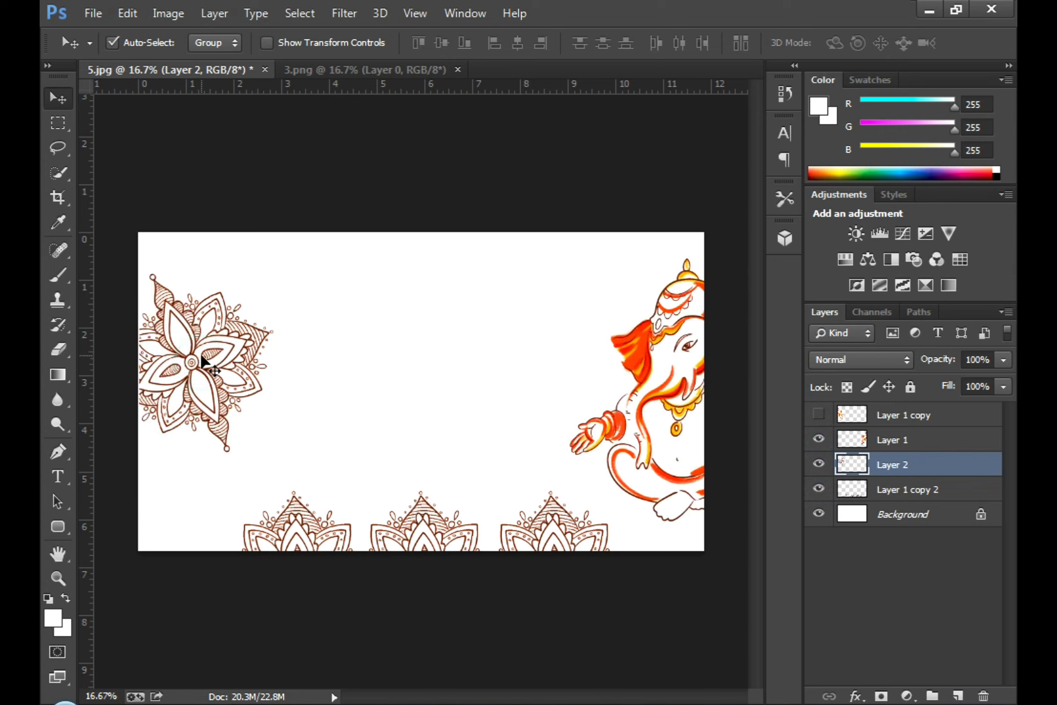
click(252, 341)
click(818, 414)
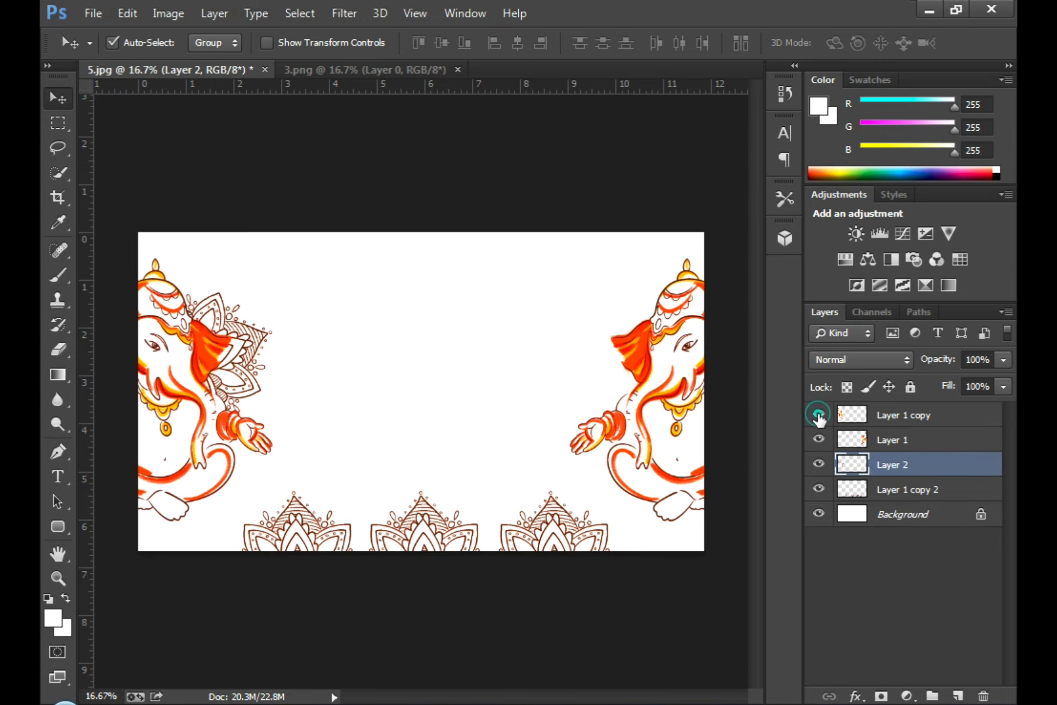
Step: Duplicate the mandala layer and move the copy out toward the middle of the canvas
key(ctrl+j)
click(904, 414)
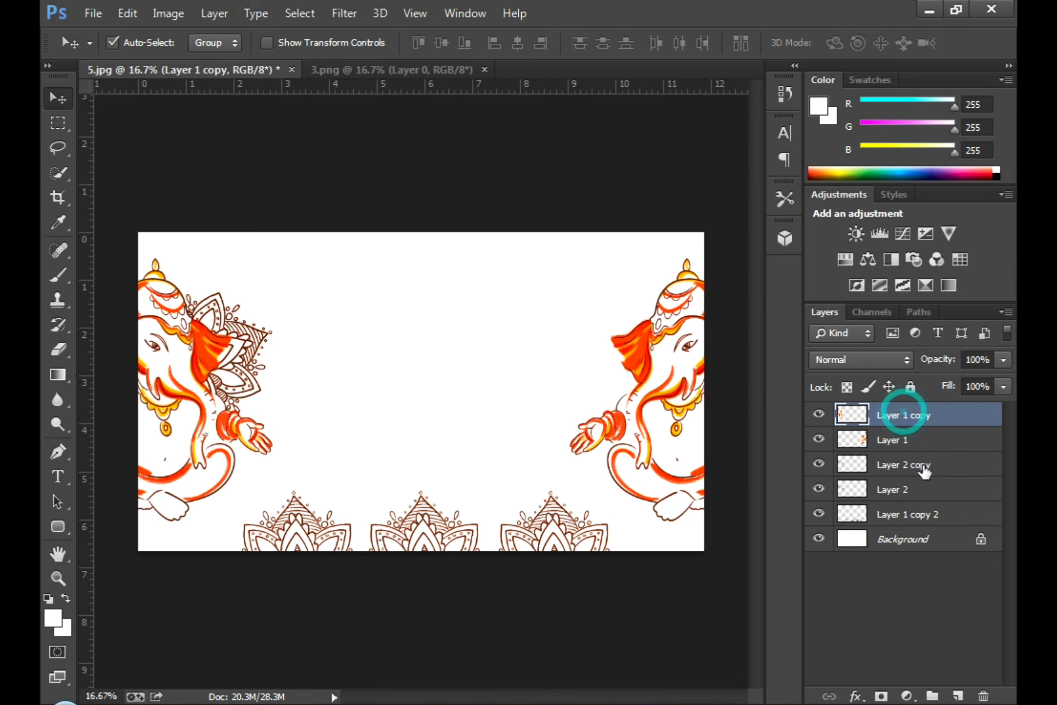
click(921, 467)
scroll(259, 384, up, 2)
drag(273, 337, 642, 357)
Step: Flip the mandala copy to mirror the original and place it behind the right Ganesha
key(ctrl+minus)
key(ctrl+t)
right_click(541, 338)
click(577, 647)
right_click(552, 384)
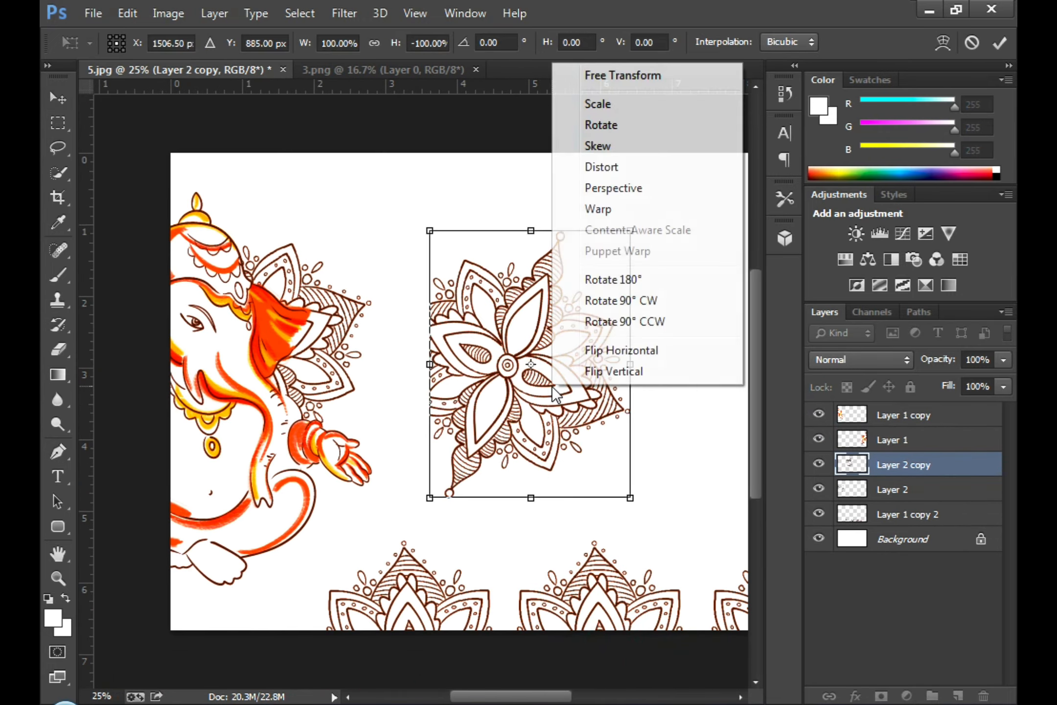
click(575, 351)
key(ctrl+minus)
drag(396, 386, 655, 384)
key(Return)
key(ctrl+minus)
key(ctrl+plus)
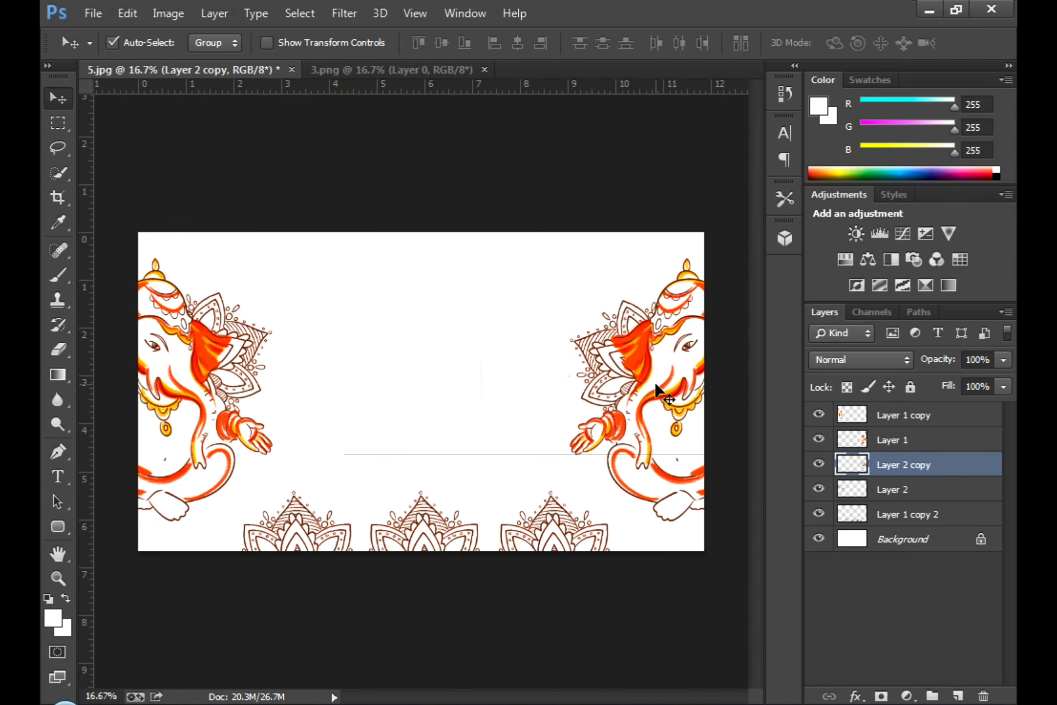
Step: Open Social Media.png and bring its three icons into 5.jpg, just above the middle lotus
click(89, 13)
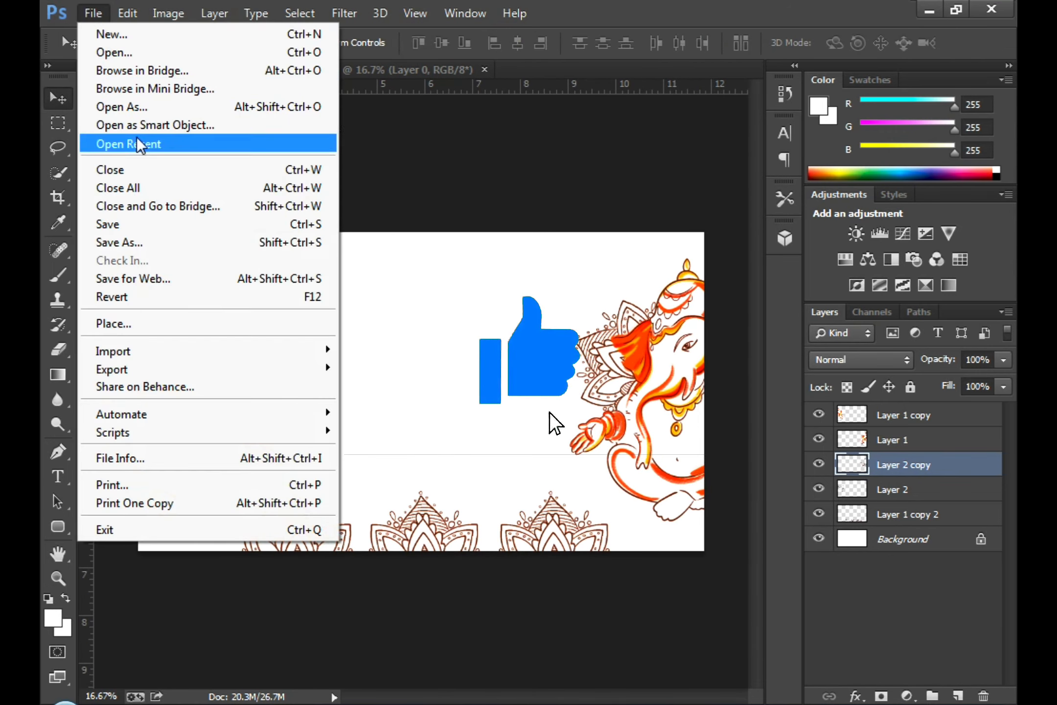
click(147, 52)
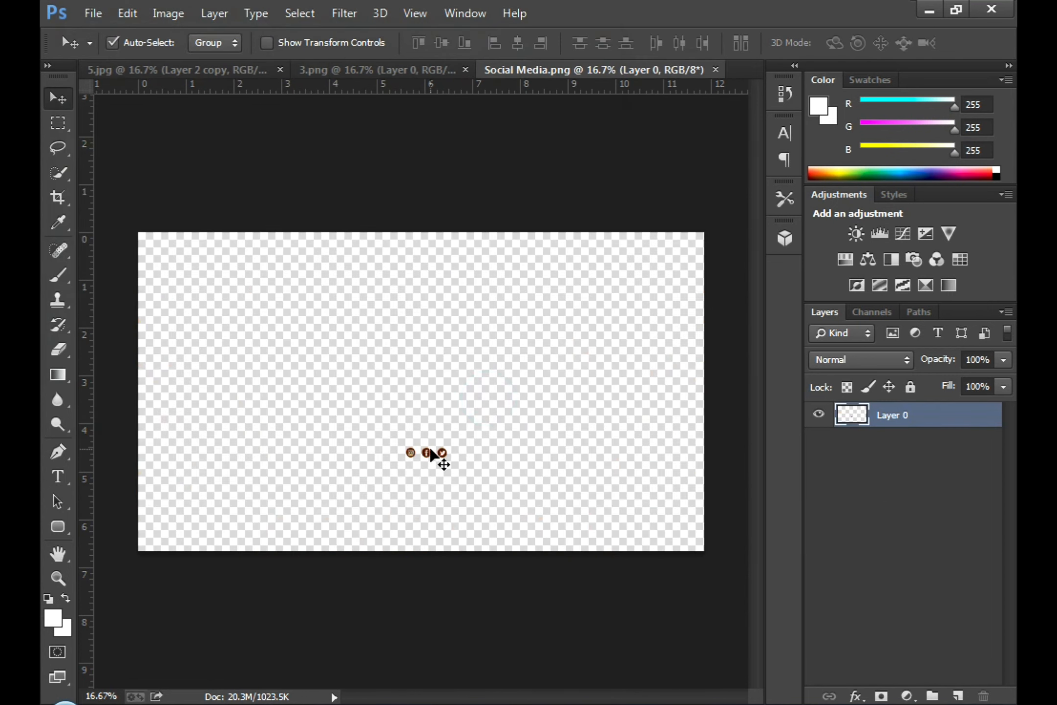
mouse_move(431, 449)
mouse_down()
mouse_move(215, 71)
mouse_move(416, 442)
mouse_up()
drag(416, 441, 437, 480)
Step: Select the merged lotus row and shift it slightly left beneath the social media icons
click(915, 489)
click(442, 540)
drag(442, 540, 432, 540)
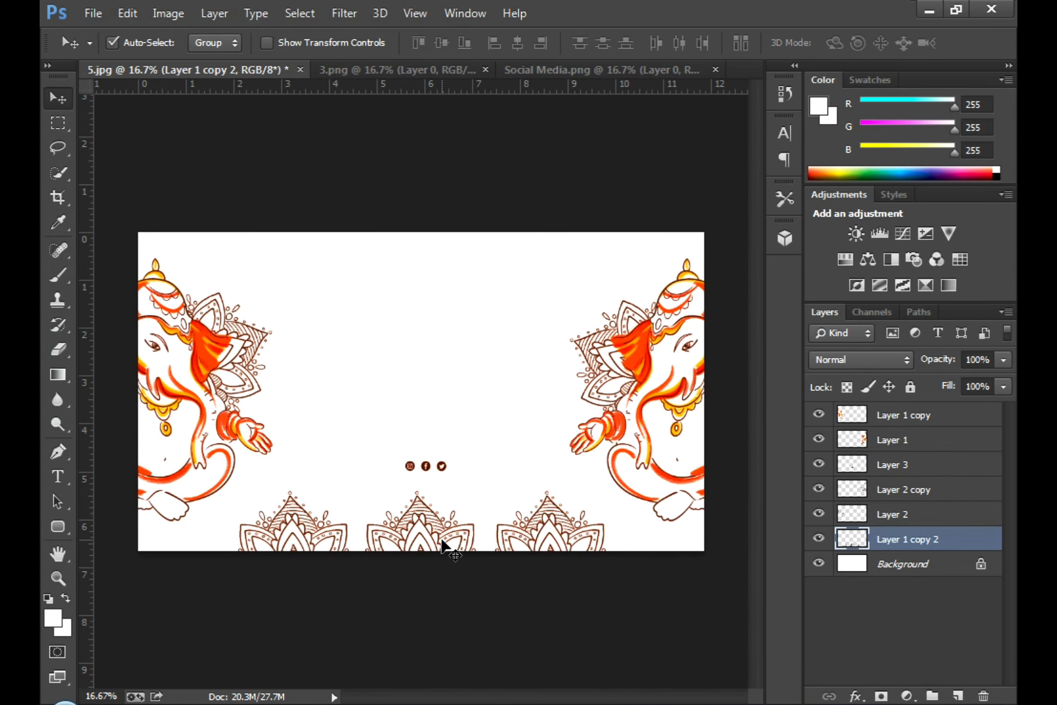
Step: Add the text "Let's Celebrate" above the social media icons layer, in the upper part of the canvas
click(899, 468)
click(56, 475)
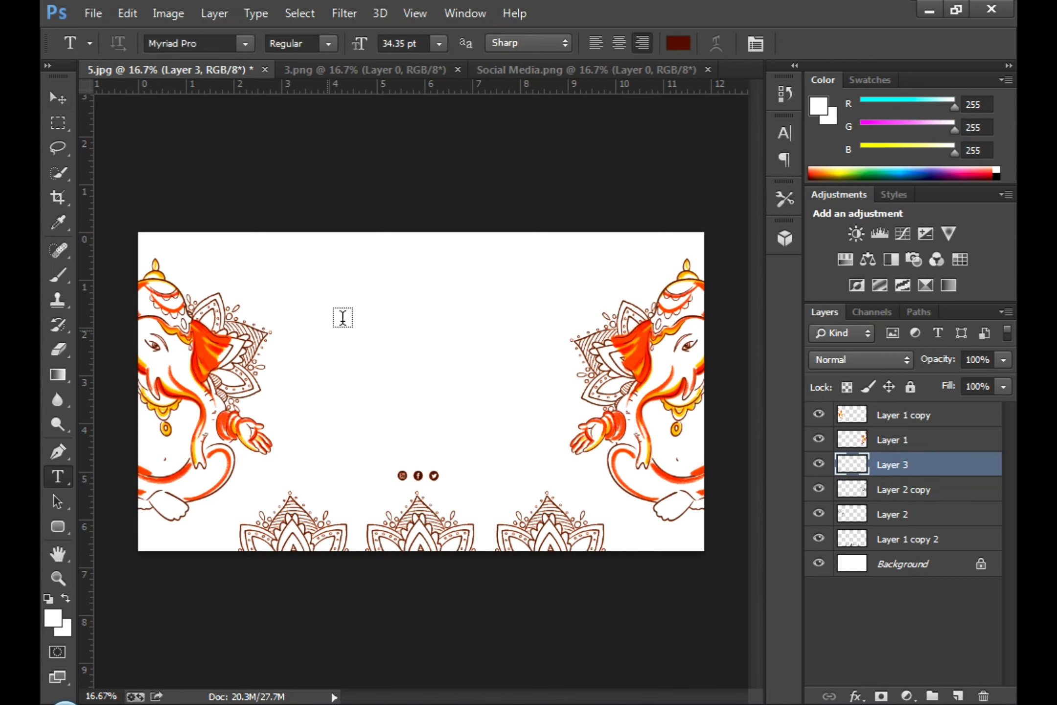
click(345, 309)
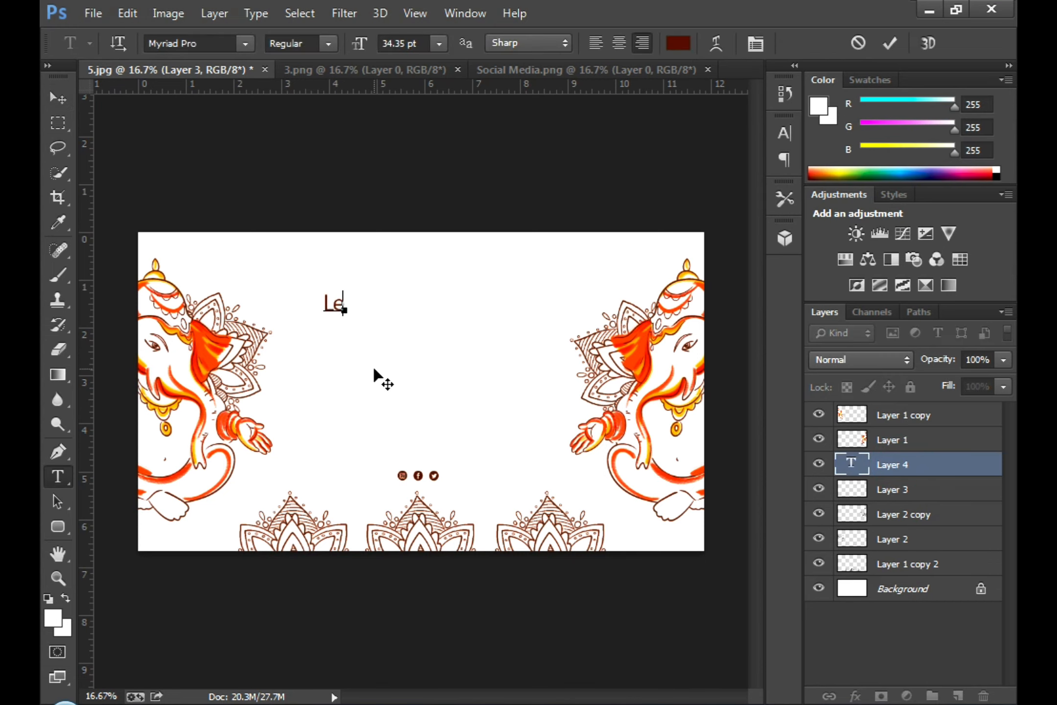
text(Let's Celebrate)
click(93, 13)
click(368, 193)
Step: Set the font of the "Let's Celebrate" text to Montez
triple_click(301, 299)
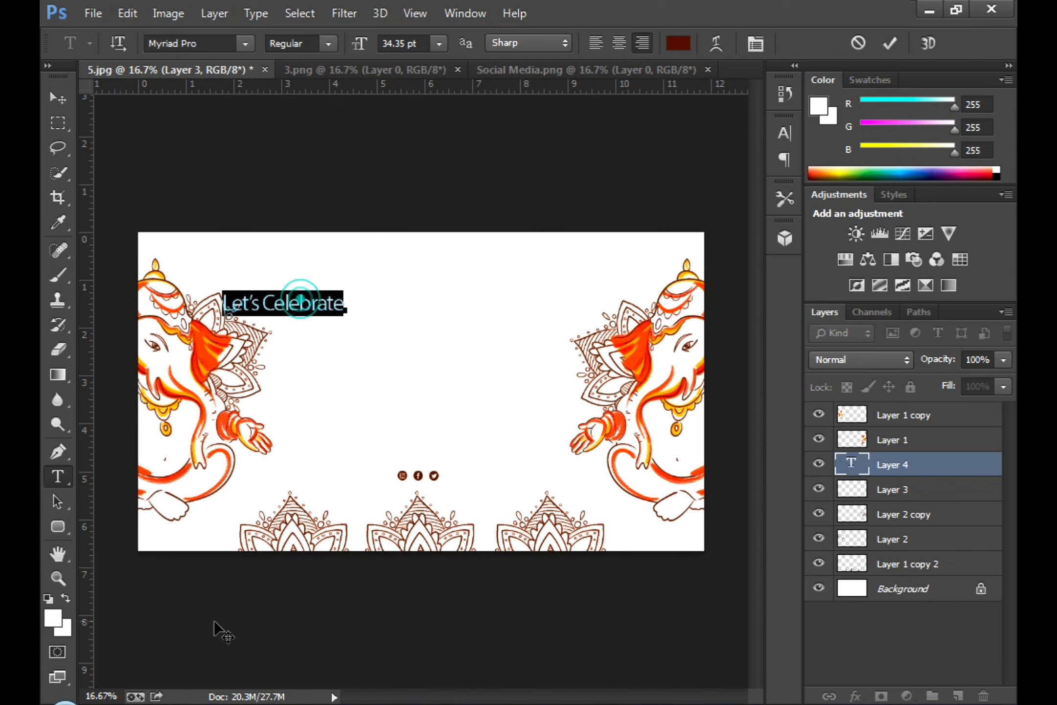
click(245, 43)
scroll(307, 221, up, 1)
scroll(293, 210, up, 4)
click(248, 196)
click(890, 43)
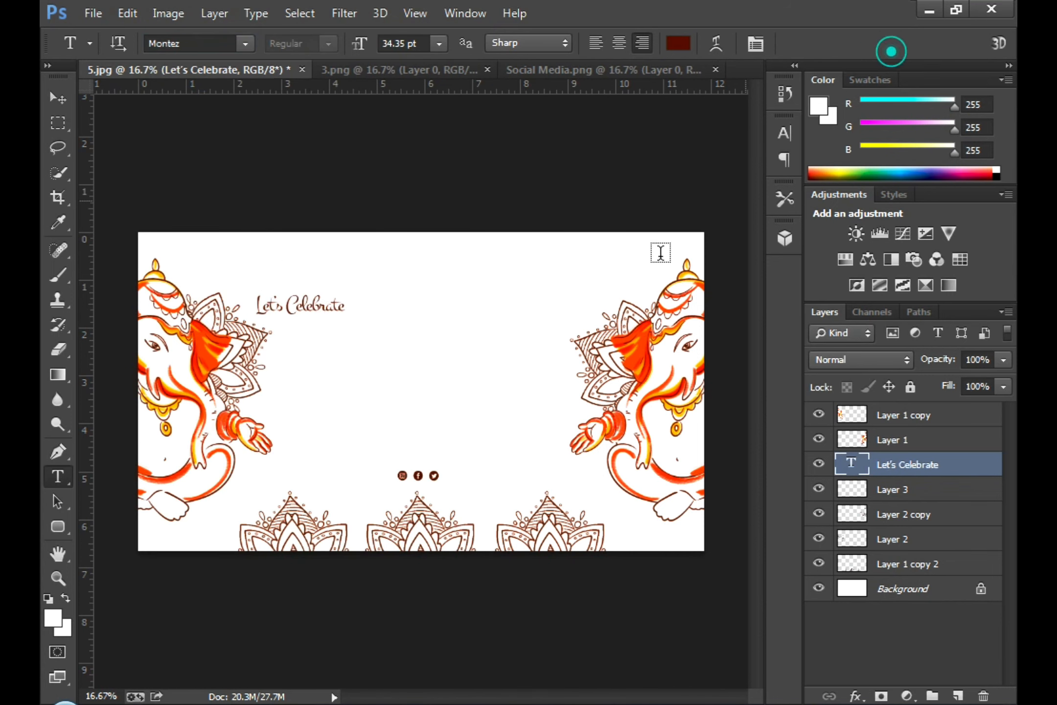
Step: Enlarge the "Let's Celebrate" text to about 46.91 pt and place it in the upper middle of the canvas
key(ctrl+t)
drag(313, 307, 477, 318)
key(Return)
key(t)
key(v)
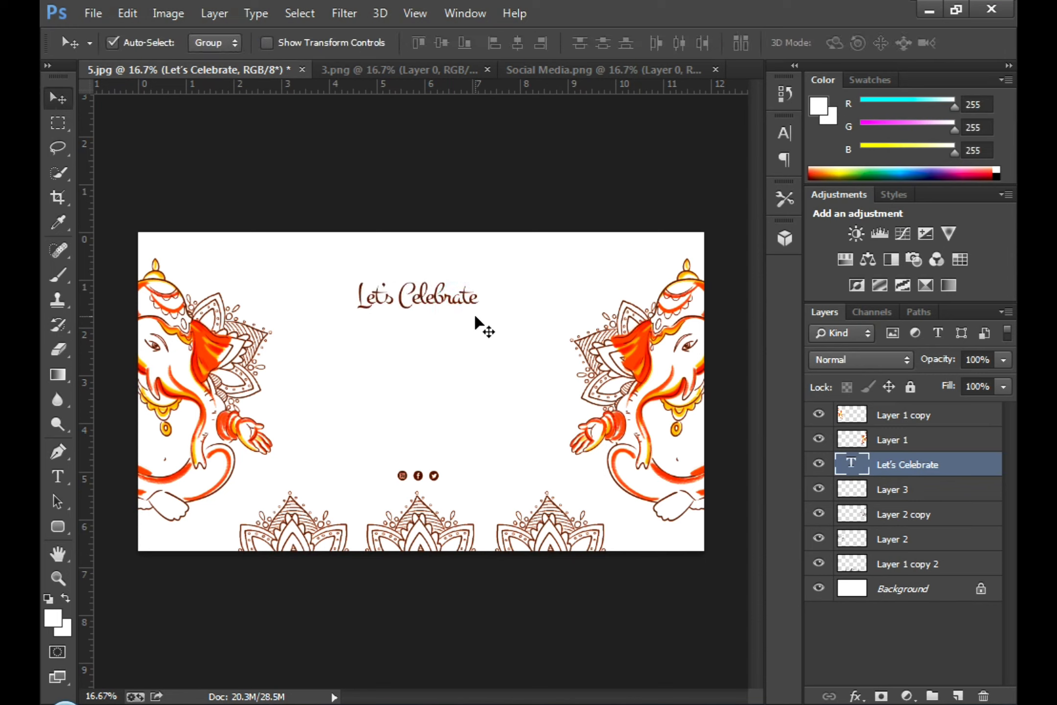
Step: Nudge "Let's Celebrate" slightly down and left to fine-tune its position, and deselect the layer
key(shift+Down)
key(shift+Down)
key(shift+Down)
key(shift+Down)
key(shift+Up)
key(shift+Up)
key(shift+Left)
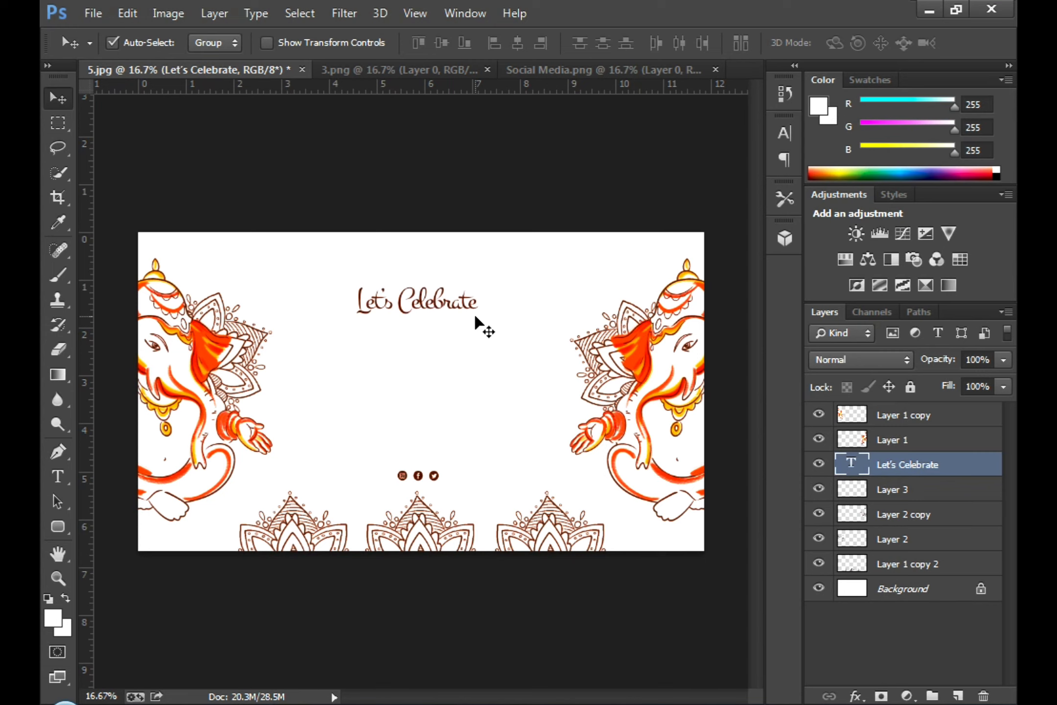
click(905, 624)
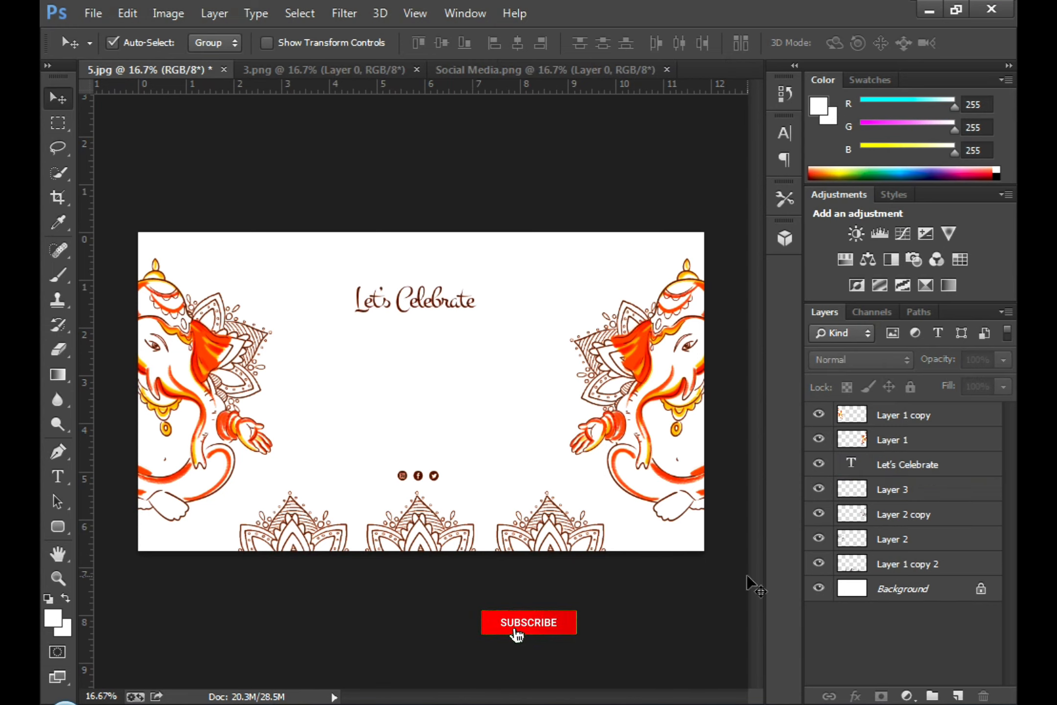
Step: Duplicate the "Let's Celebrate" text layer and move the copy down directly beneath the original line
click(943, 473)
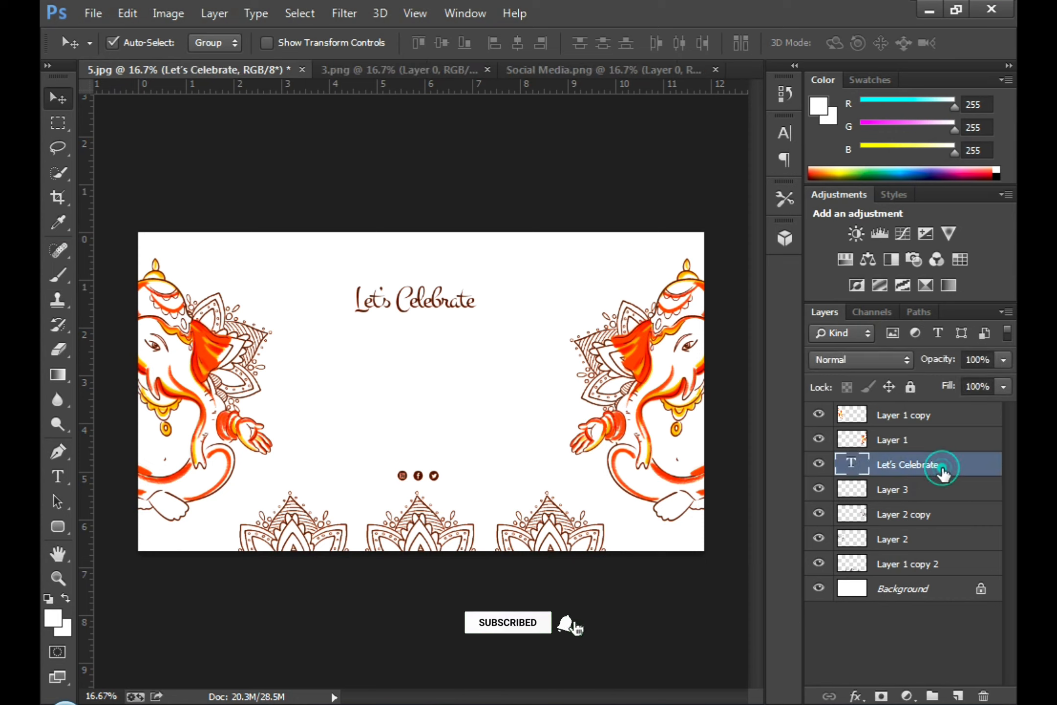
key(ctrl+j)
key(shift+Down)
key(shift+Down)
key(shift+Down)
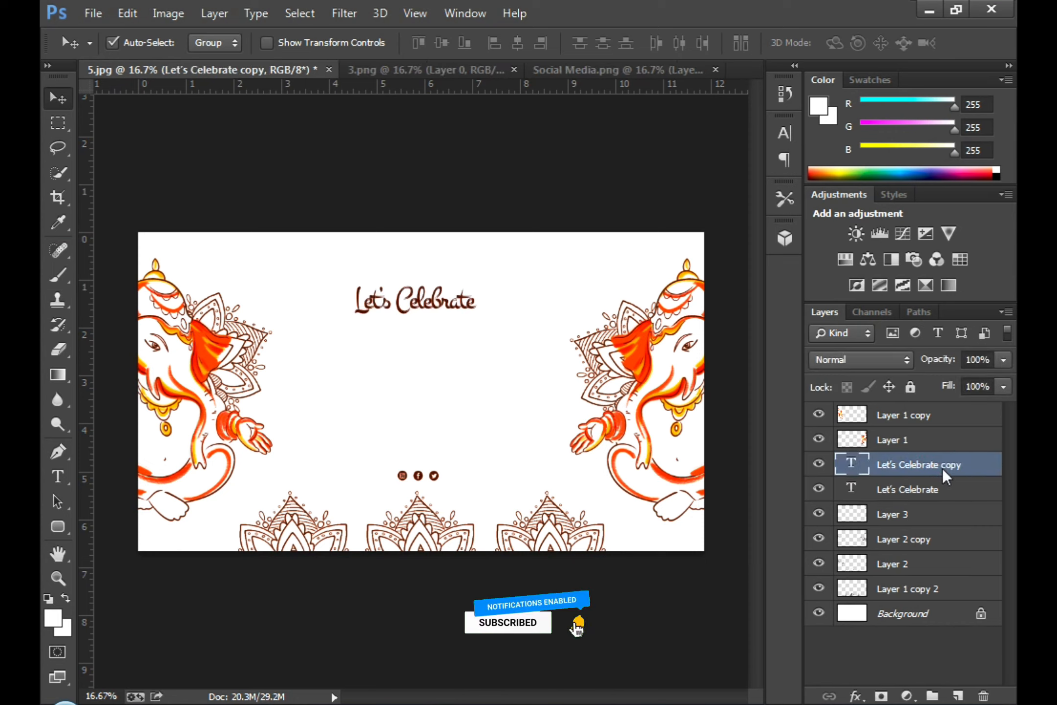
key(shift+Down)
key(shift+Down)
key(shift+Down)
key(shift+Down)
key(shift+Down)
key(shift+Down)
key(shift+Down)
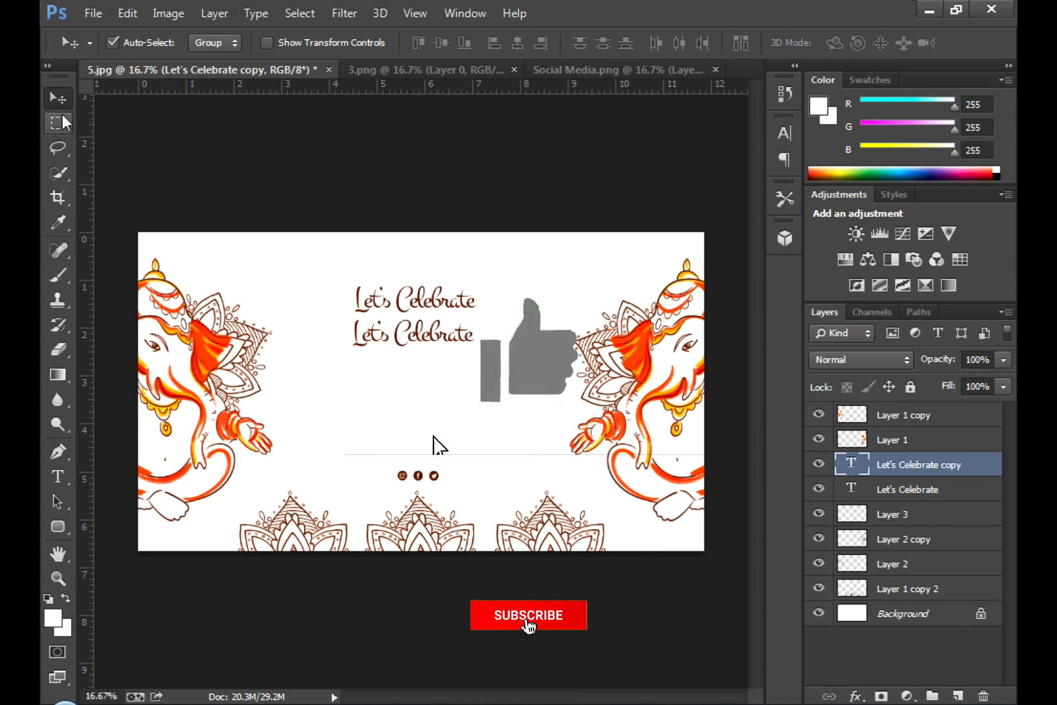
Step: Set the lower text copy to the Uncial Antiqua font and replace its wording with "Ganesh Chaturthi"
click(61, 477)
triple_click(438, 337)
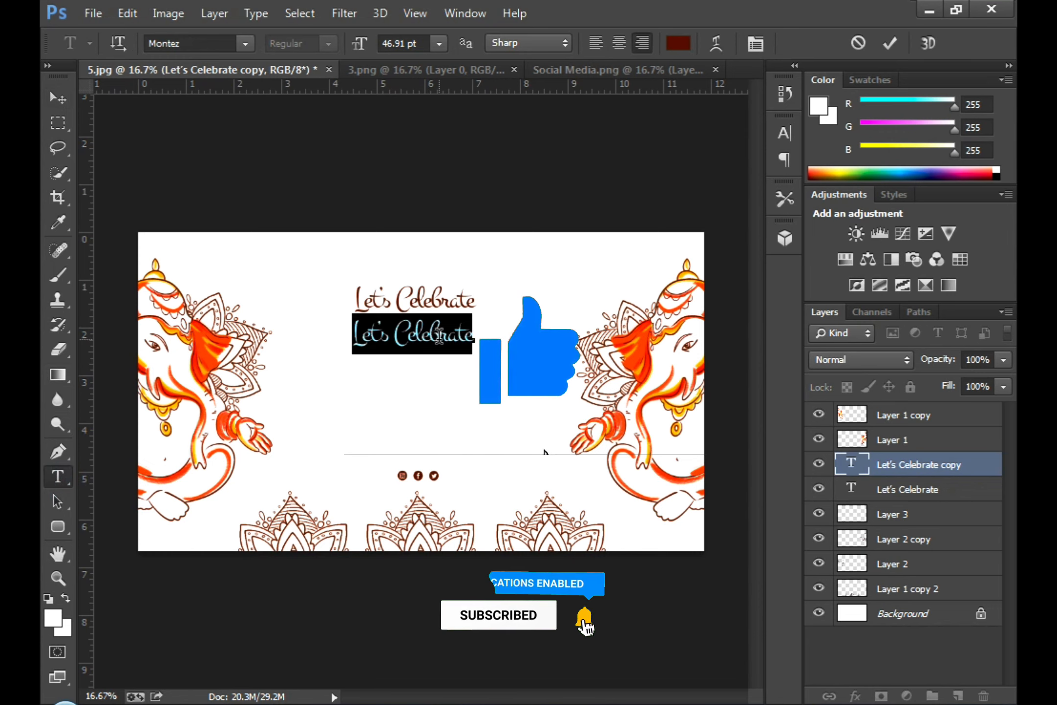
click(244, 43)
scroll(429, 630, down, 15)
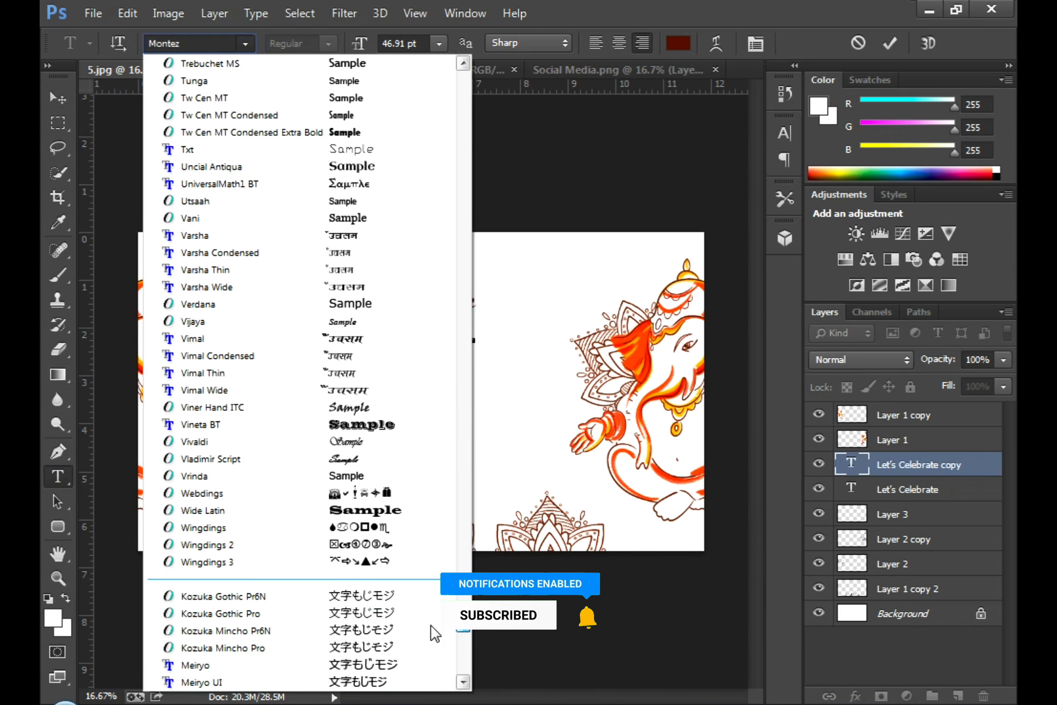
scroll(259, 270, up, 2)
click(259, 270)
text(Ganesh Chaturthi)
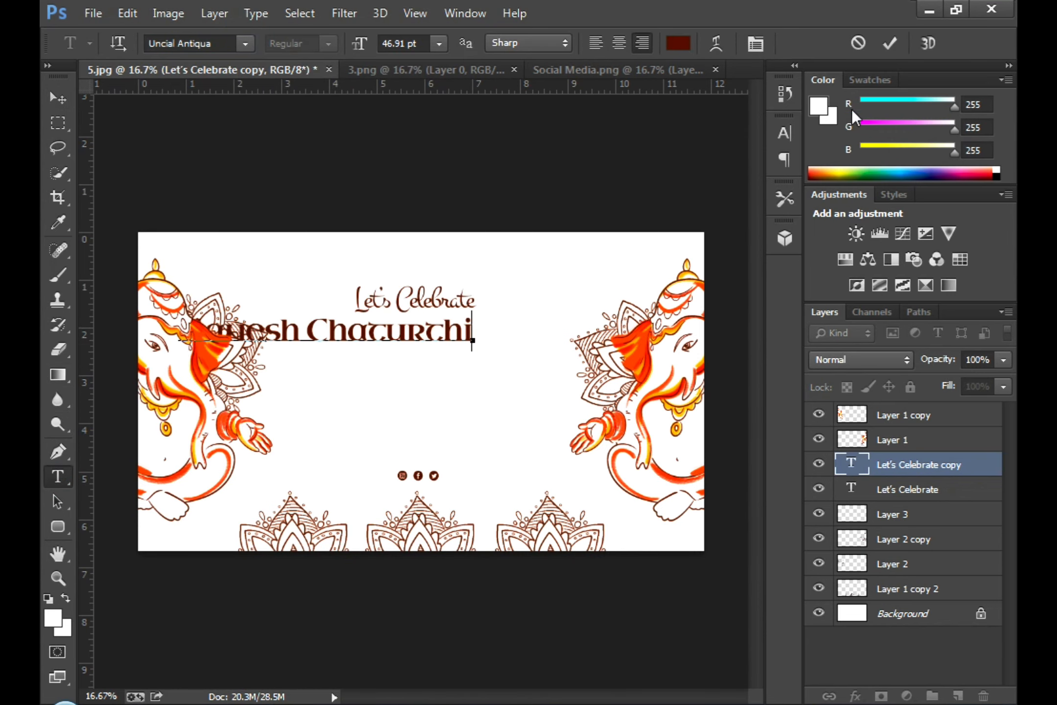
click(890, 43)
Step: Center the "Ganesh Chaturthi" title under "Let's Celebrate" and scale it down proportionally to about 36.8 pt
key(v)
drag(366, 329, 437, 340)
key(ctrl+t)
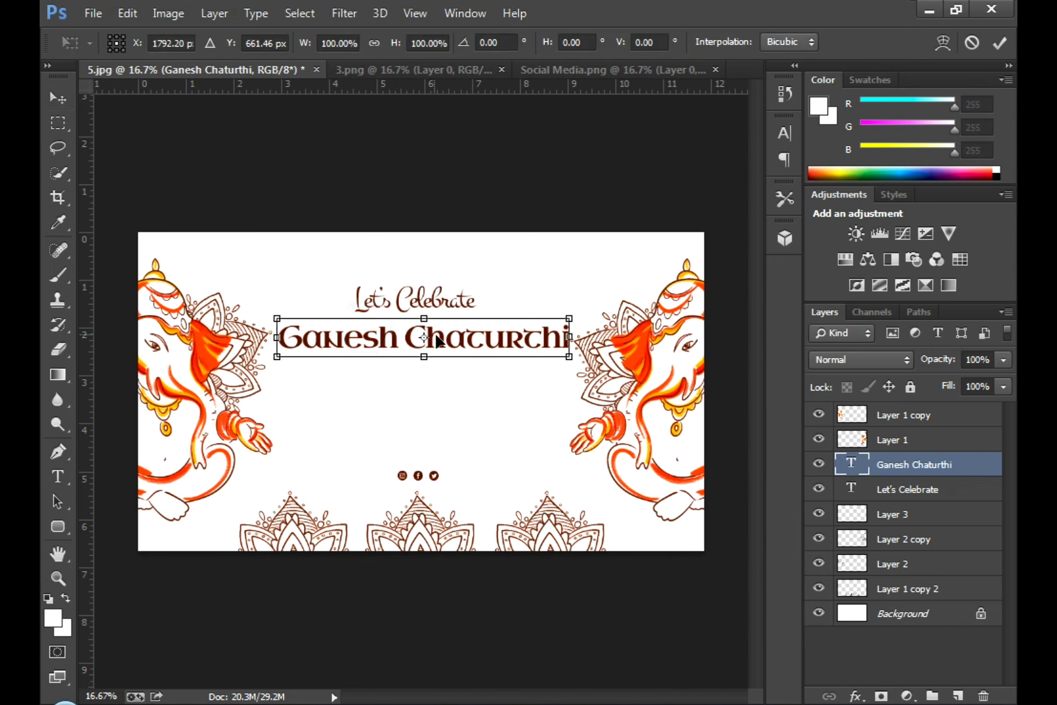
drag(571, 355, 537, 352)
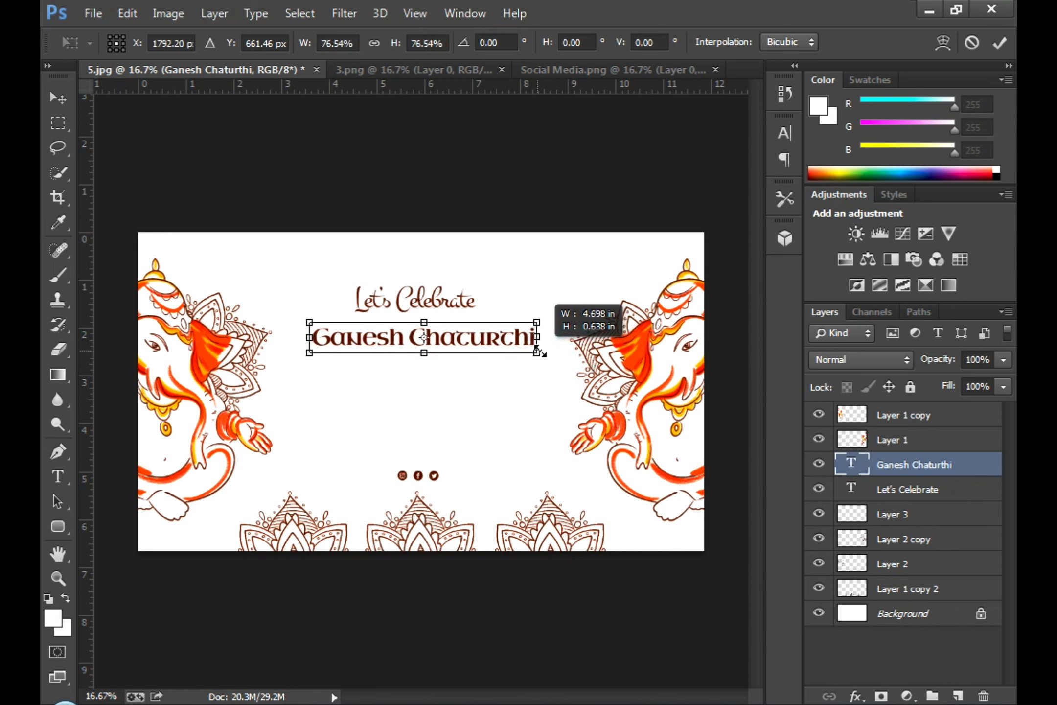
key(Return)
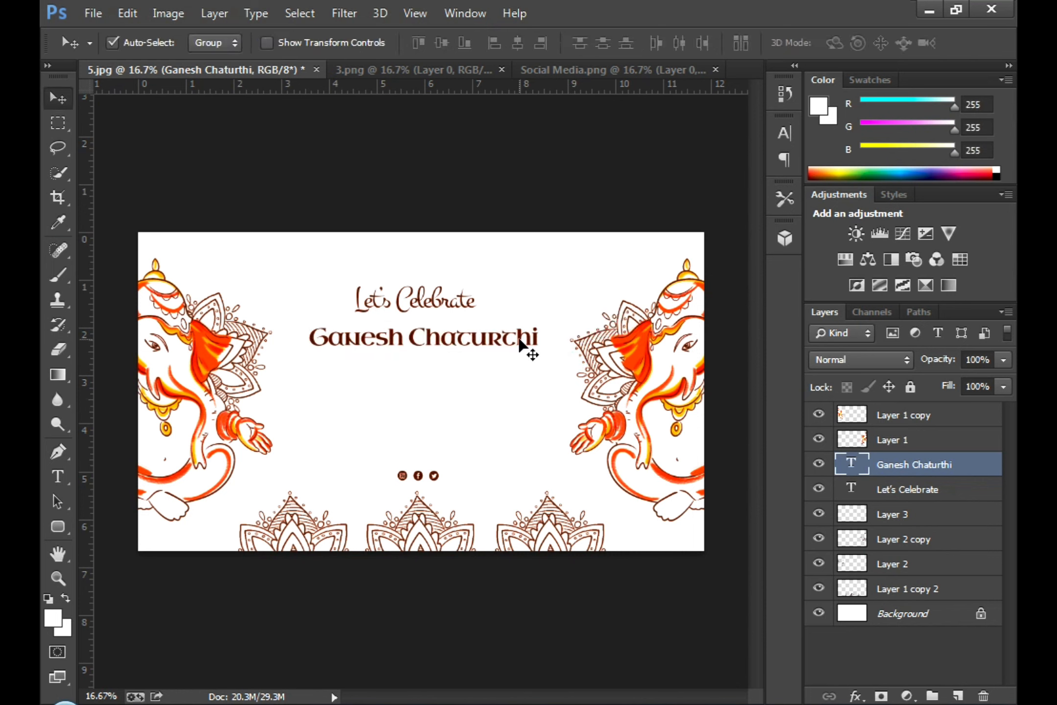
Step: Try shifting the "Ganesh Chaturthi" title to the right
key(shift+Right)
key(shift+Right)
key(shift+Right)
key(shift+Right)
key(shift+Right)
key(shift+Right)
key(shift+Right)
key(shift+Right)
key(shift+Right)
key(shift+Right)
key(shift+Right)
key(shift+Right)
key(shift+Right)
key(shift+Right)
key(shift+Right)
key(shift+Right)
key(shift+Right)
key(shift+Right)
key(shift+Right)
Step: Move "Let's Celebrate" down a little and lower the "Ganesh Chaturthi" title by a similar amount
click(430, 297)
key(shift+Down)
key(shift+Down)
key(shift+Down)
key(shift+Down)
key(shift+Down)
key(shift+Down)
key(shift+Down)
click(464, 339)
key(shift+Down)
key(shift+Down)
key(shift+Down)
key(shift+Down)
key(shift+Down)
key(shift+Down)
key(shift+Down)
key(shift+Down)
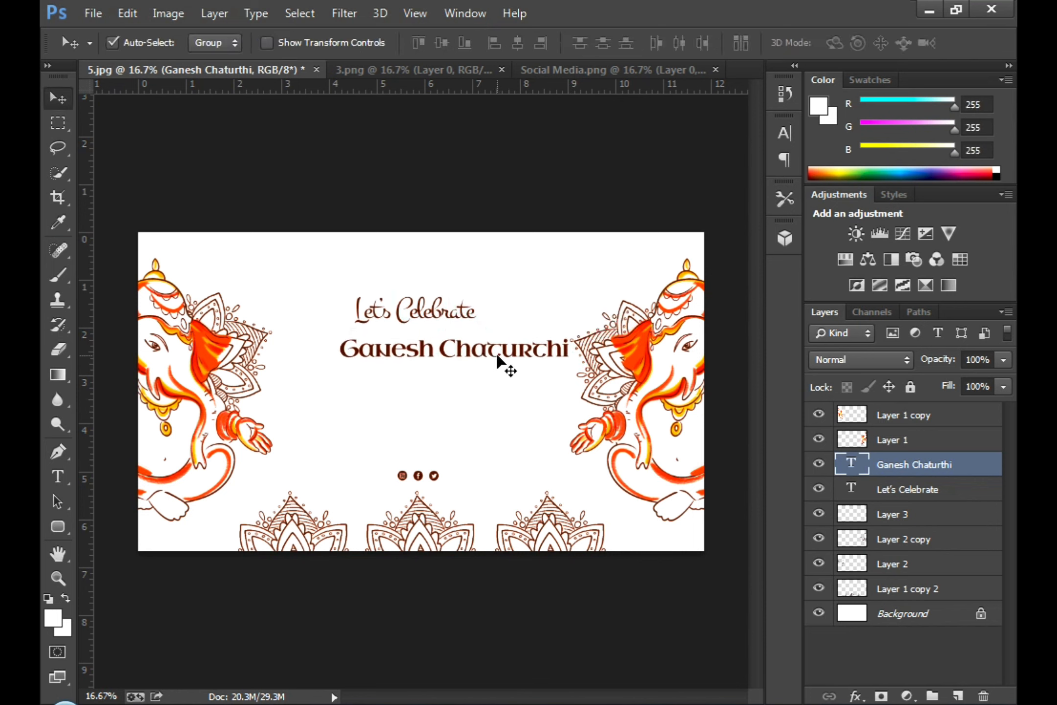
Step: Shift the "Ganesh Chaturthi" title back left to center it between the two Ganesha figures
key(shift+Left)
key(shift+Left)
key(shift+Left)
key(shift+Left)
key(shift+Left)
key(shift+Left)
key(shift+Left)
key(shift+Left)
key(shift+Left)
key(shift+Left)
key(shift+Left)
key(shift+Left)
key(shift+Left)
key(shift+Left)
key(shift+Left)
key(shift+Left)
key(shift+Left)
key(shift+Left)
key(shift+Left)
Step: Lower both heading lines further toward the middle of the canvas, keeping "Let's Celebrate" just above "Ganesh Chaturthi"
click(424, 312)
key(shift+Down)
key(shift+Down)
click(421, 348)
key(shift+Down)
key(shift+Down)
key(shift+Down)
key(shift+Down)
key(shift+Down)
key(shift+Down)
key(shift+Down)
key(shift+Down)
click(416, 318)
key(shift+Down)
key(shift+Down)
key(shift+Down)
key(shift+Down)
key(shift+Down)
key(shift+Down)
key(shift+Down)
key(shift+Down)
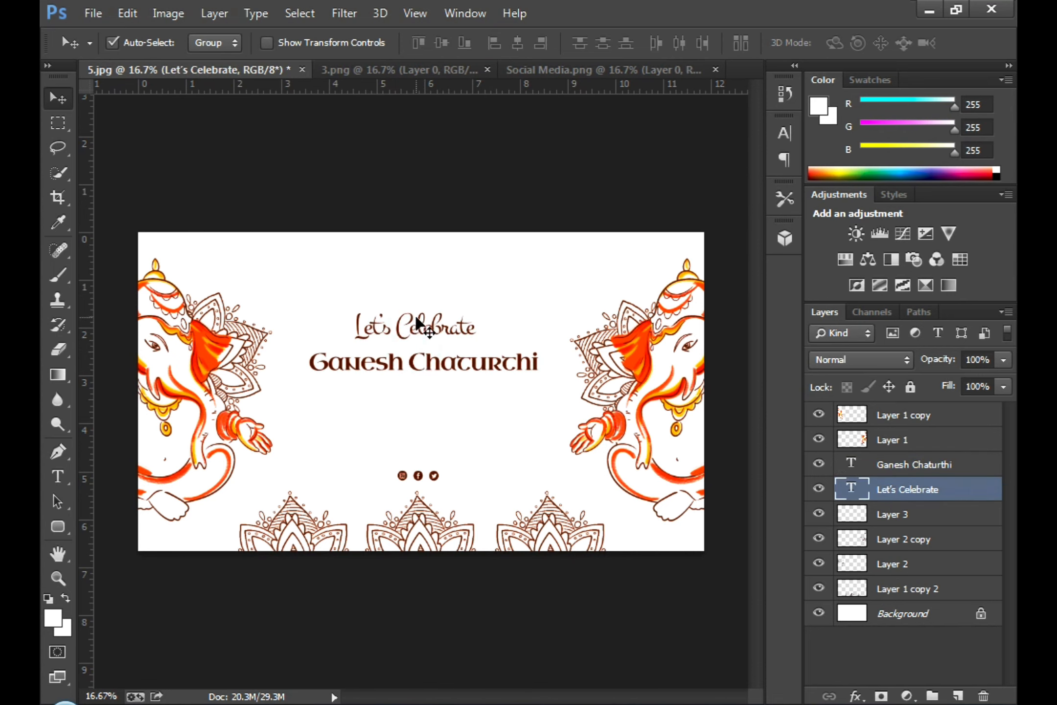
Step: Add a "-" text layer and stretch it into a thin line as wide as the title, placed beneath it
click(57, 477)
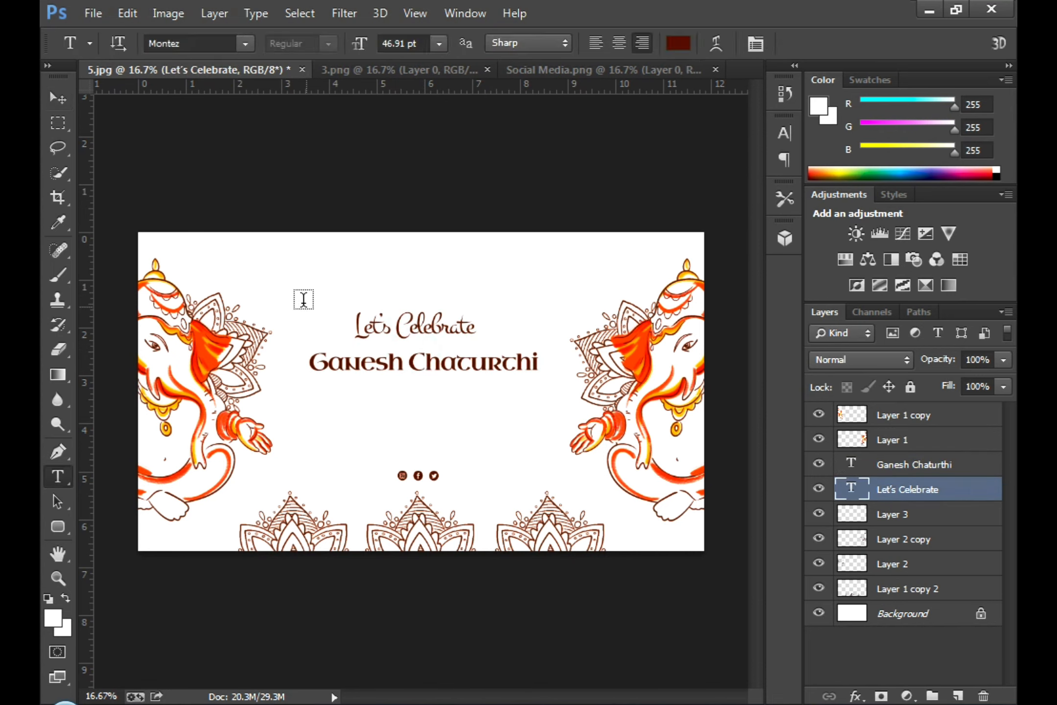
click(297, 290)
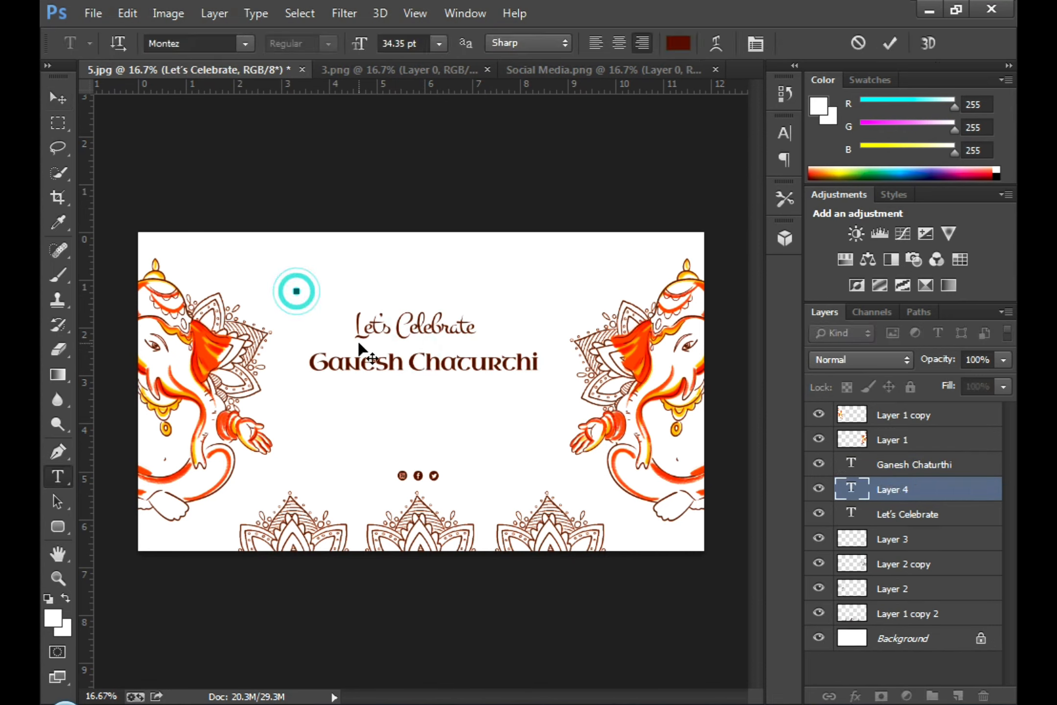
click(898, 43)
key(ctrl+t)
drag(297, 287, 508, 390)
key(Return)
key(v)
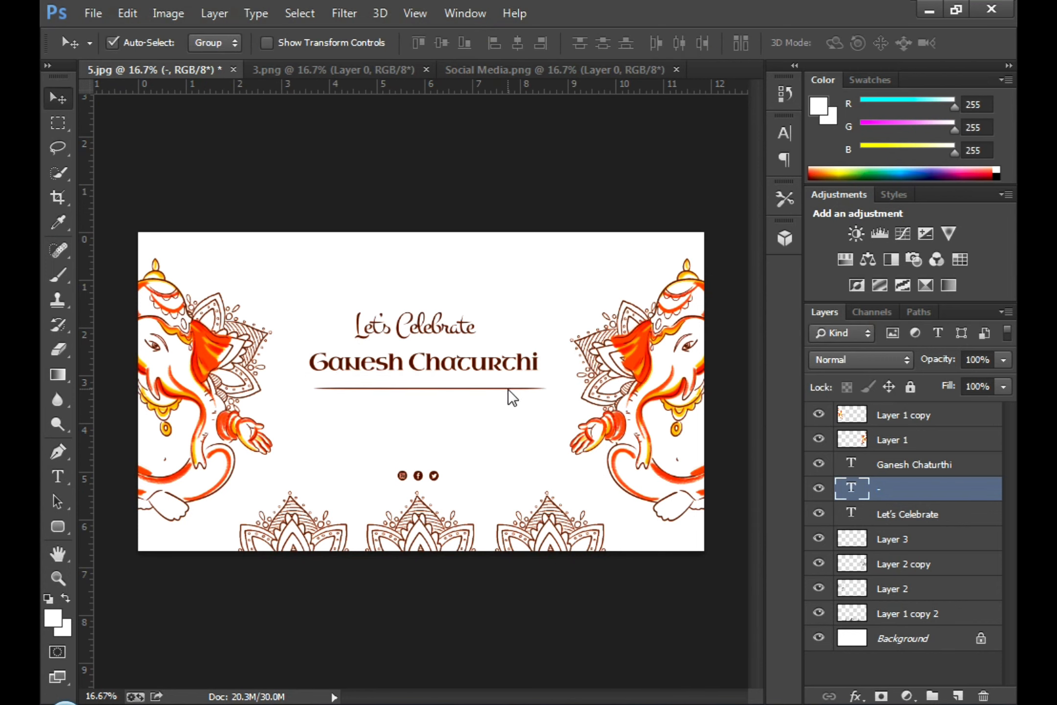
Step: Nudge the thin line slightly left and up, closer under the "Ganesh Chaturthi" title
key(shift+Left)
key(shift+Left)
key(shift+Up)
key(shift+Up)
key(shift+Up)
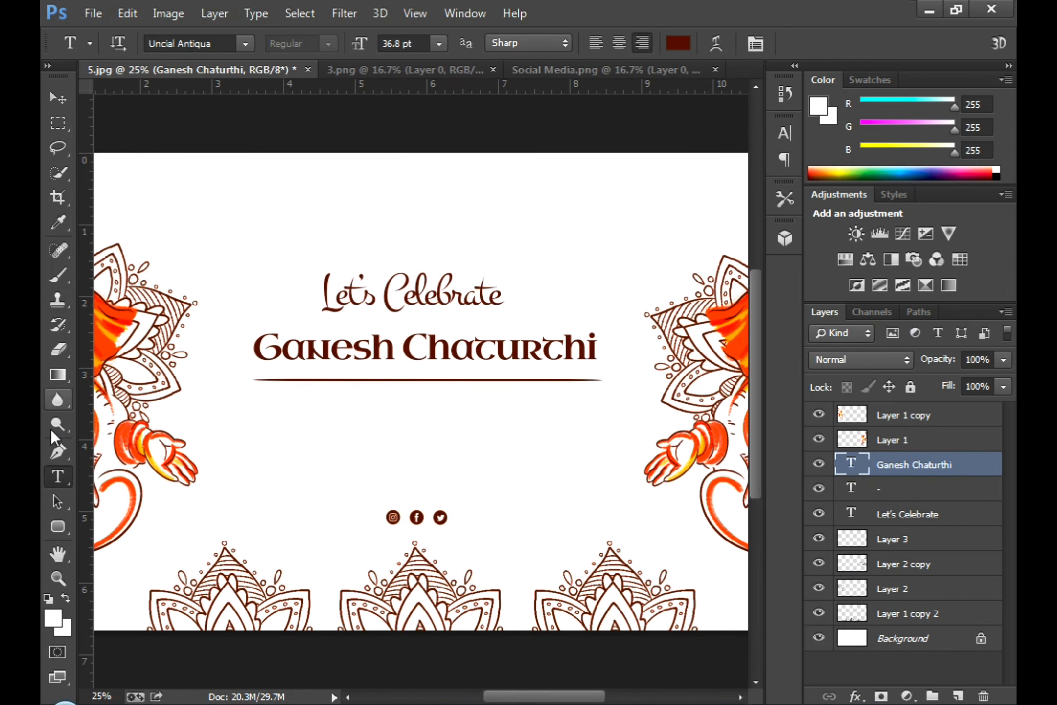
Step: Scale the "-" line down to about half its width, centered beneath the "Ganesh Chaturthi" title
click(887, 497)
key(ctrl+t)
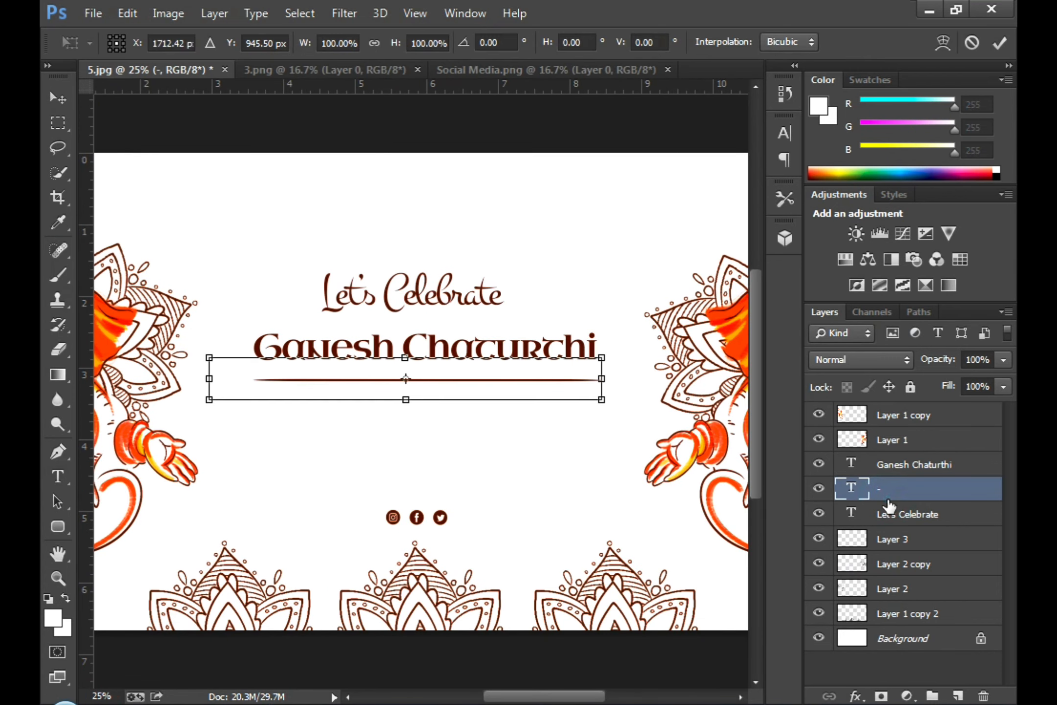
drag(601, 400, 481, 393)
key(Return)
Step: Add the text "About" near the canvas's upper left in the Cormorant font
scroll(474, 380, up, 3)
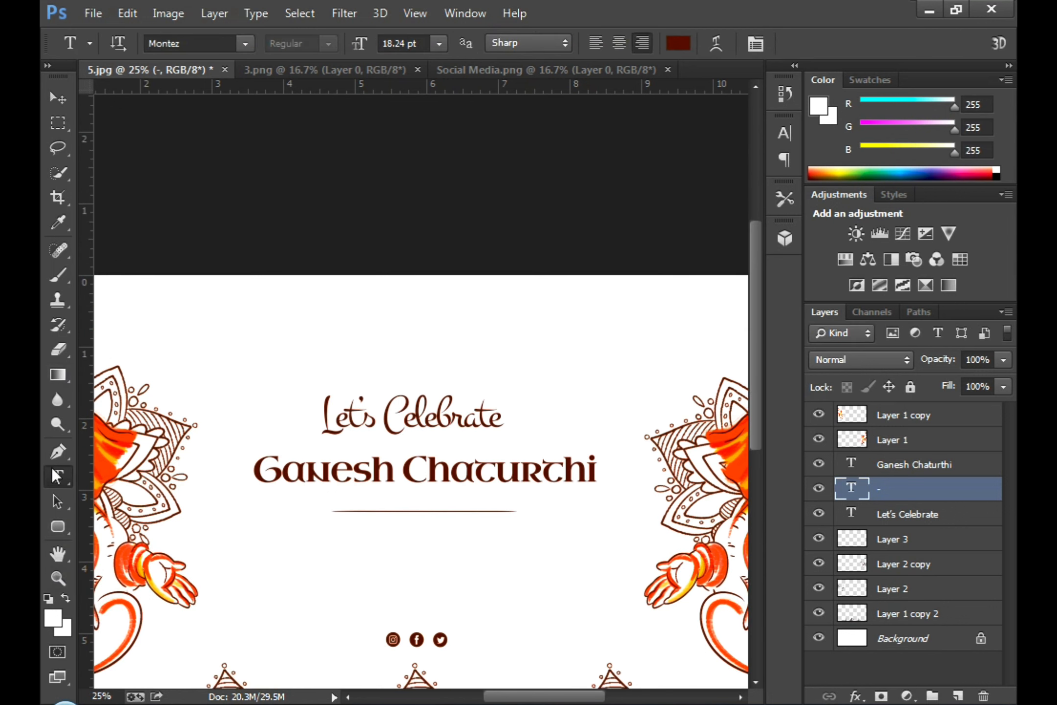
click(204, 346)
text(About)
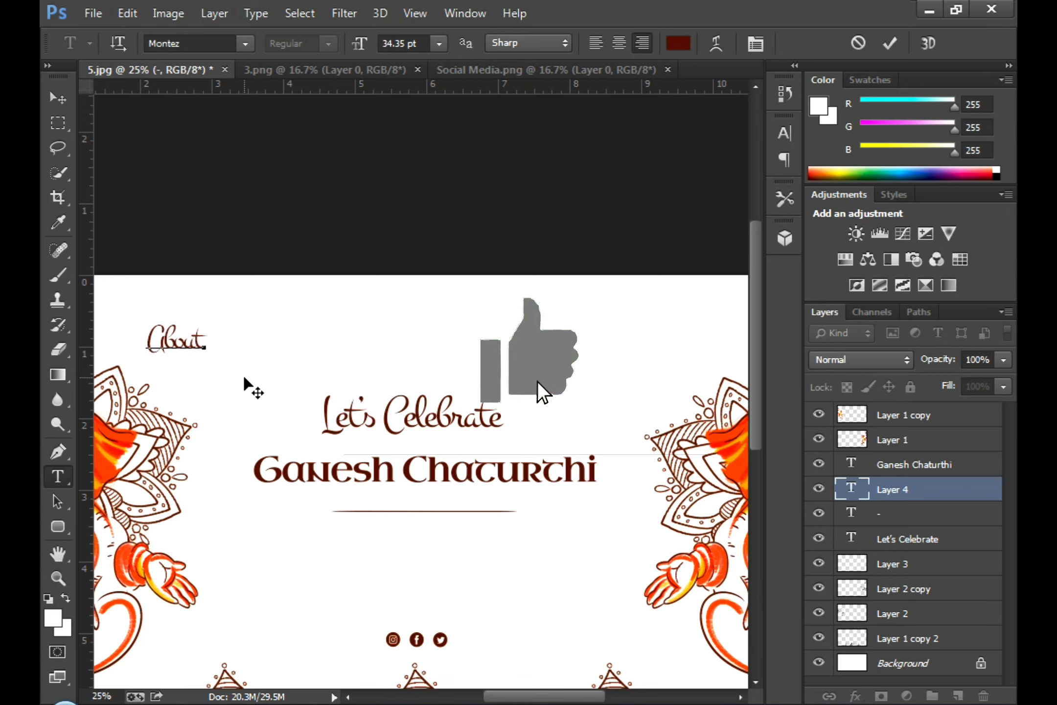
click(245, 43)
scroll(303, 352, down, 10)
click(290, 526)
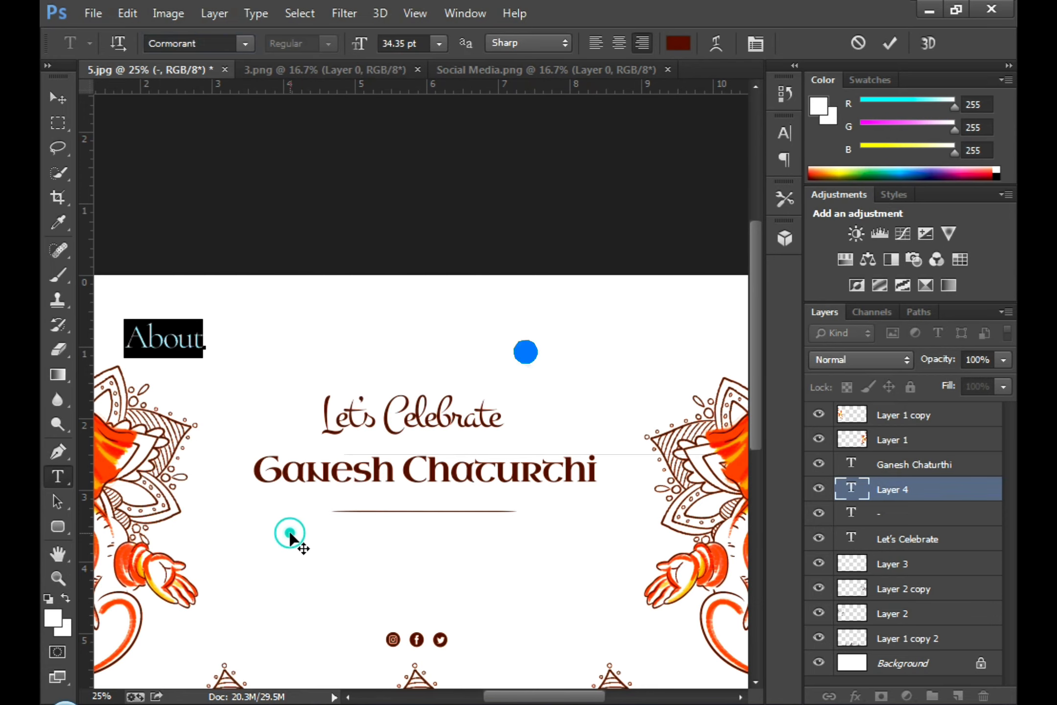
click(149, 338)
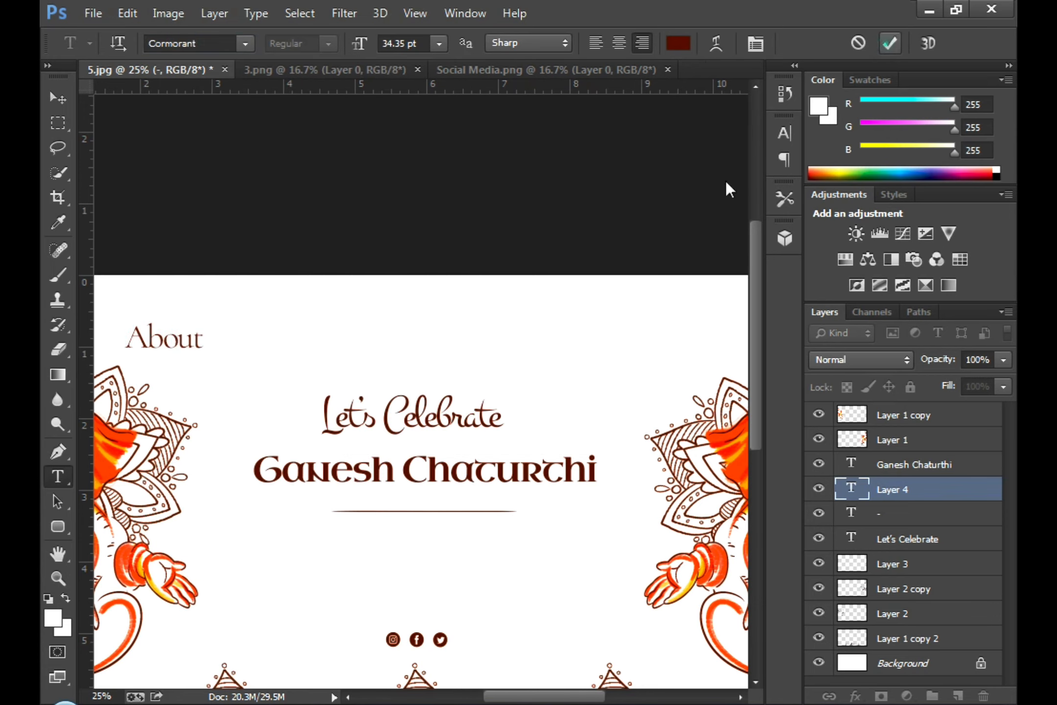
click(890, 43)
Step: Move the "About" text right to just above and left of "Let's Celebrate", and shrink it slightly
key(v)
key(shift+Right)
key(shift+Right)
key(shift+Right)
key(shift+Right)
key(shift+Right)
key(shift+Right)
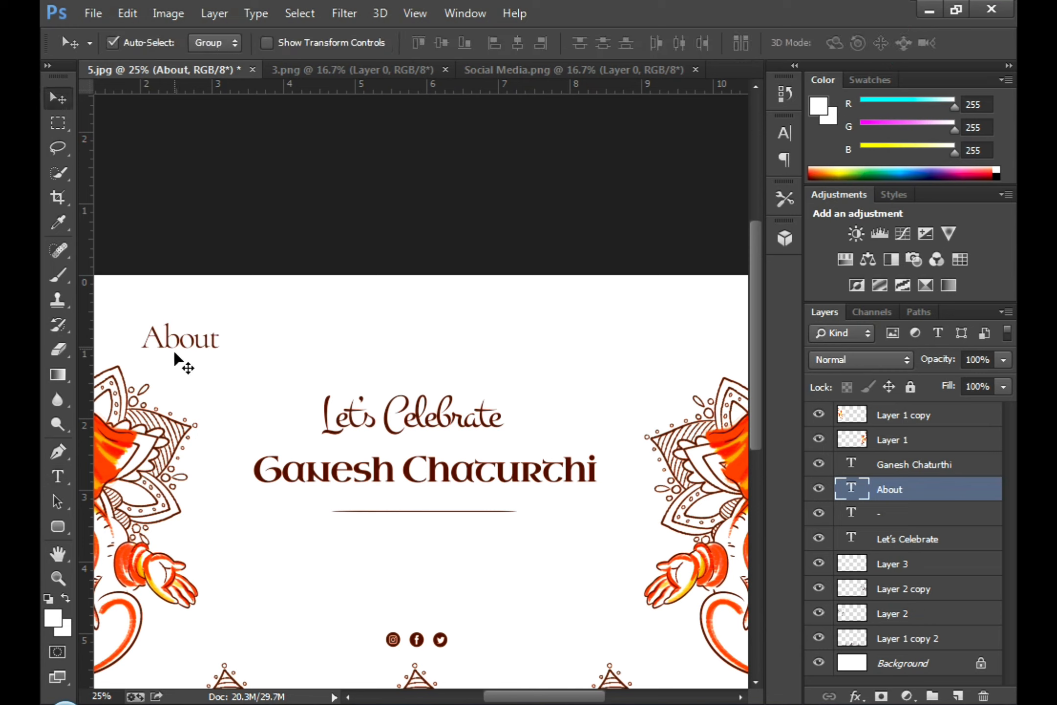
drag(180, 345, 268, 353)
key(ctrl+t)
key(Return)
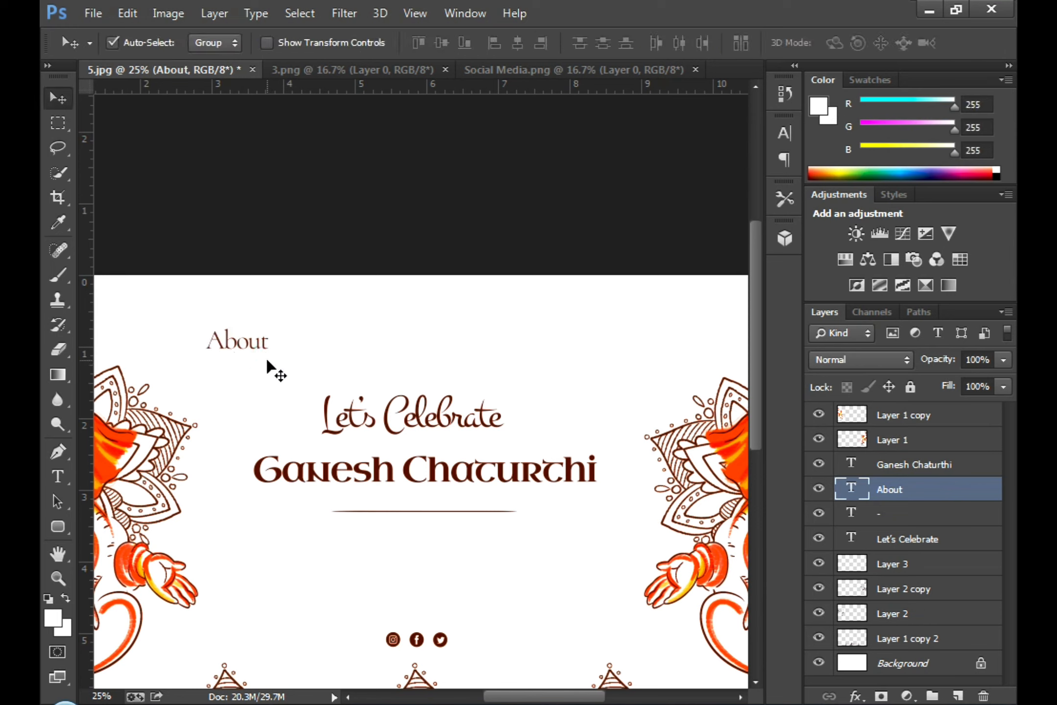
Step: Duplicate the "About" label to its right and change the copy's text to "Shop / Gallery"
key(ctrl+j)
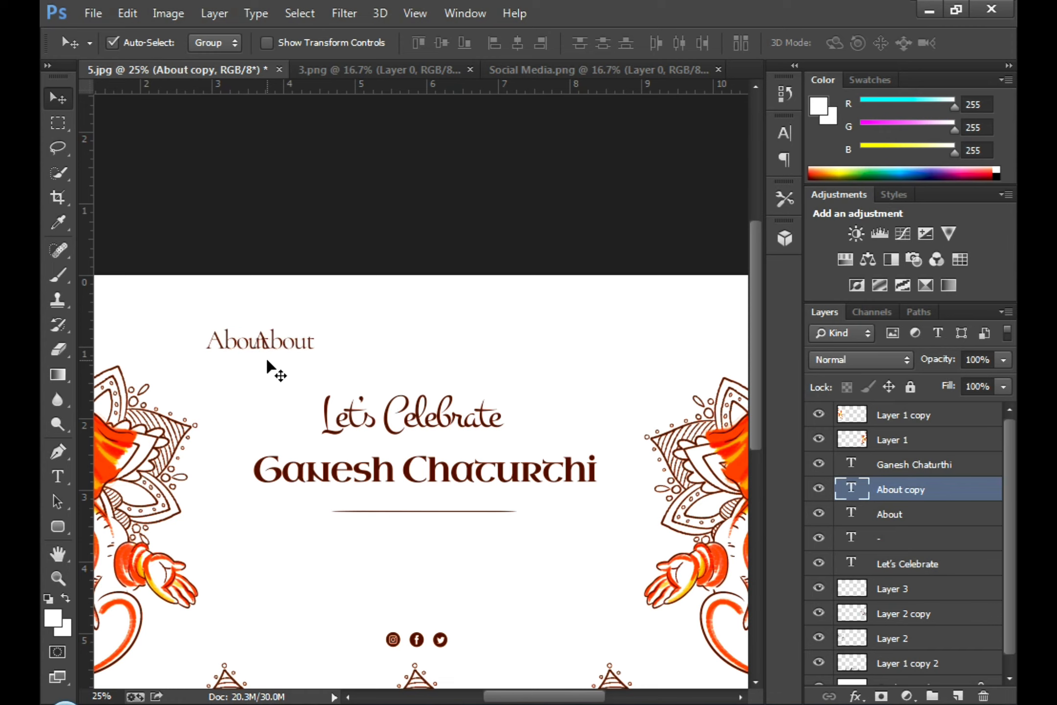
click(58, 477)
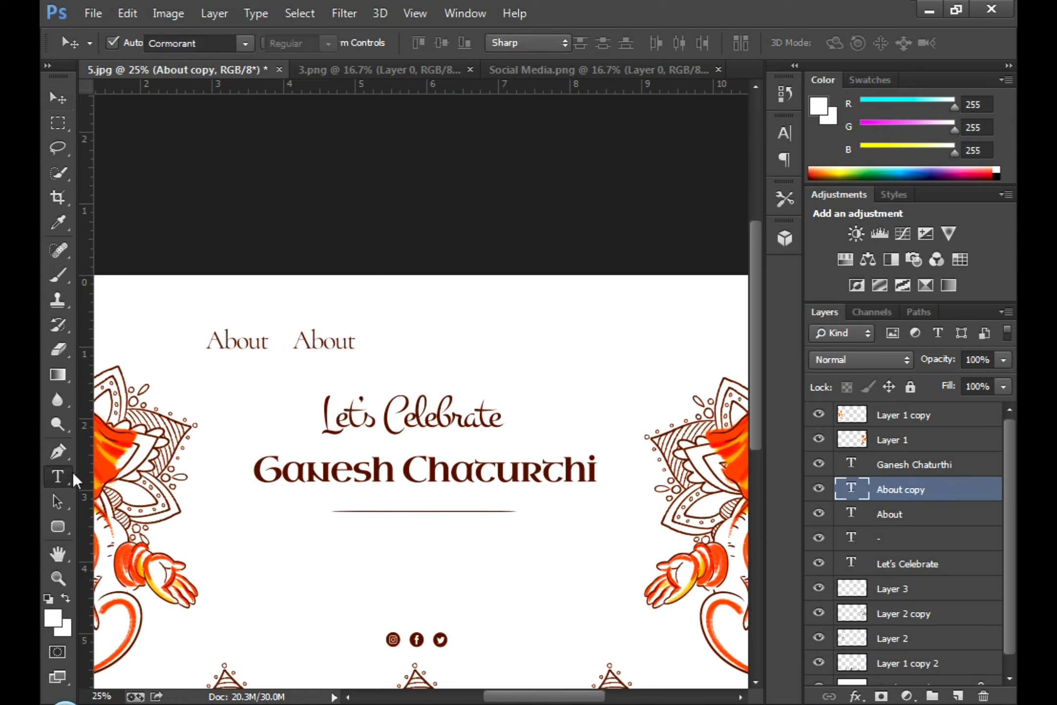
double_click(321, 341)
text(Shop / G)
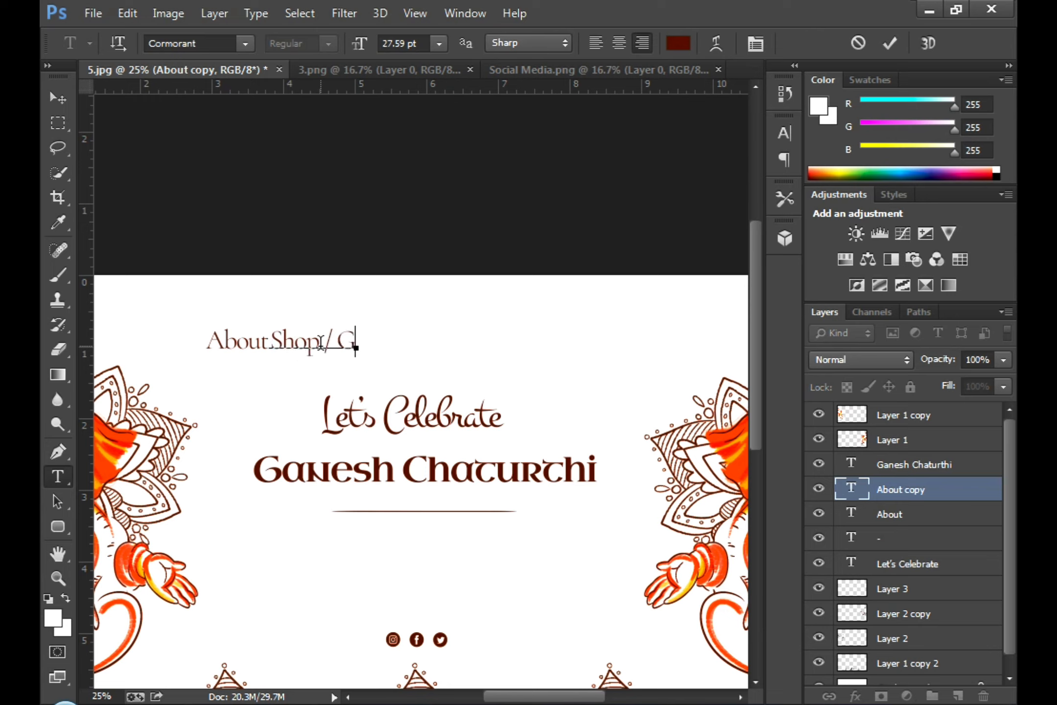
text(allery)
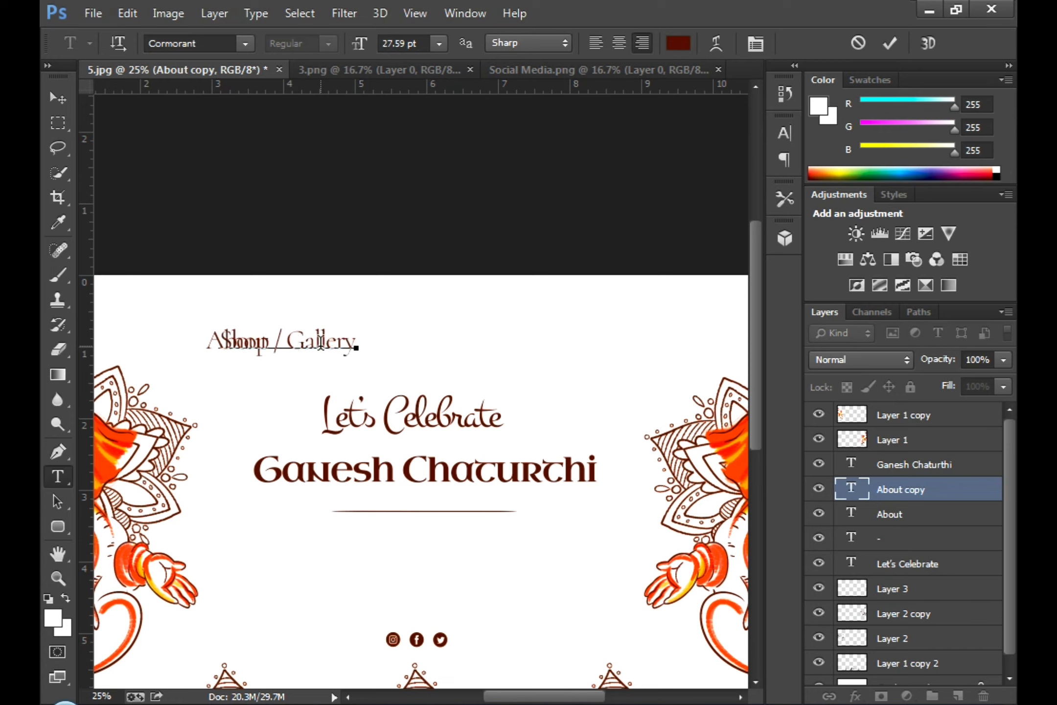
click(897, 43)
key(v)
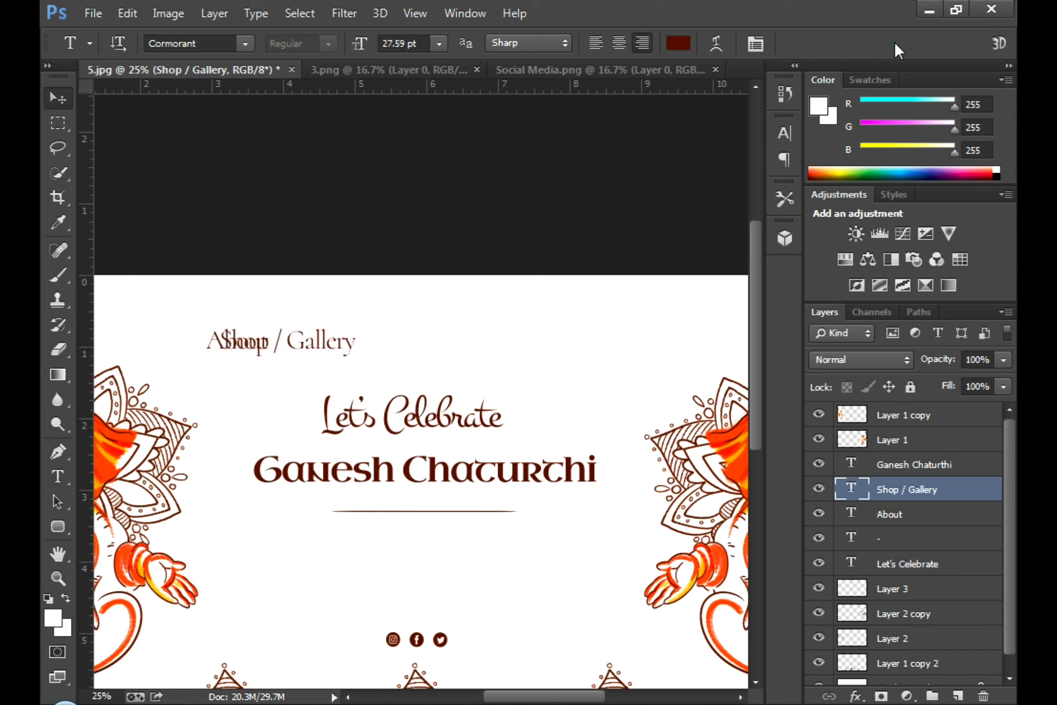
Step: Move the "Shop / Gallery" label right until it clears "About" with a gap
key(shift+Right)
key(shift+Right)
key(shift+Right)
key(shift+Right)
key(shift+Right)
key(shift+Right)
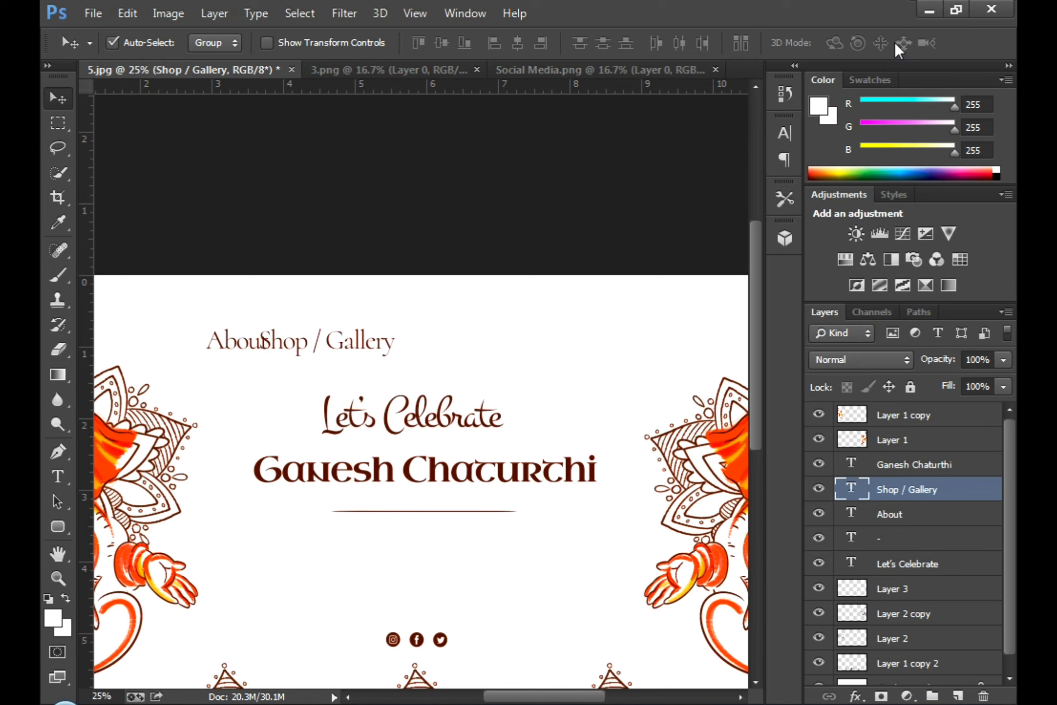
key(shift+Right)
key(shift+Right)
key(shift+Right)
key(shift+Right)
key(shift+Right)
key(shift+Right)
key(shift+Right)
key(shift+Right)
key(shift+Right)
key(shift+Right)
key(shift+Right)
key(shift+Right)
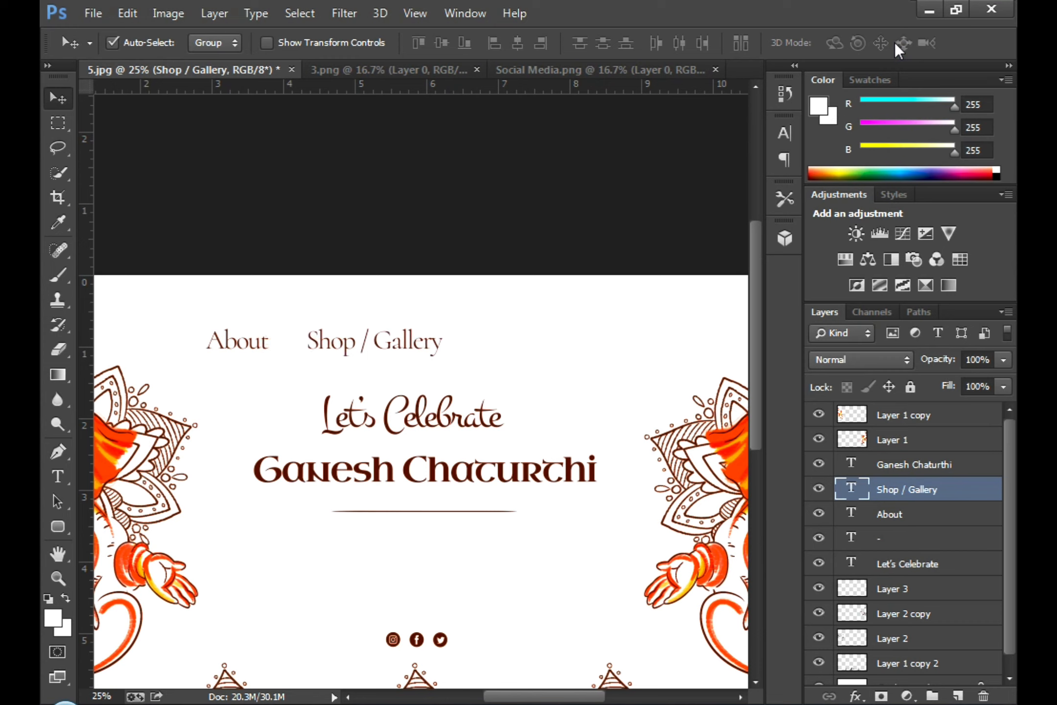
Step: Shorten the "Shop / Gallery" label to "Shop"
key(t)
click(365, 342)
drag(443, 343, 356, 344)
key(BackSpace)
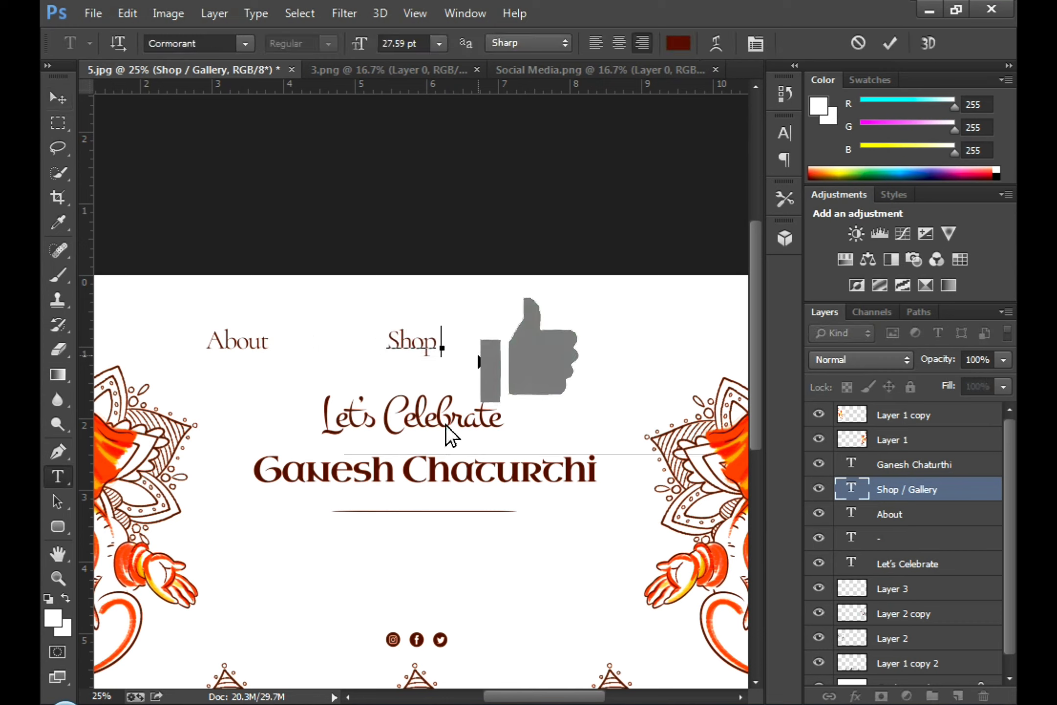
click(888, 44)
Step: Move the "Shop" label left to sit close beside "About"
key(v)
key(shift+Left)
key(shift+Left)
key(shift+Left)
key(shift+Left)
key(shift+Left)
key(shift+Left)
key(shift+Left)
key(shift+Left)
key(shift+Left)
key(shift+Left)
key(shift+Left)
key(shift+Left)
key(shift+Left)
key(shift+Left)
key(shift+Left)
key(shift+Left)
key(shift+Left)
key(shift+Left)
key(shift+Left)
key(shift+Left)
Step: Duplicate the "Shop" label to its right and change the copy's text to "Gallery"
key(ctrl+j)
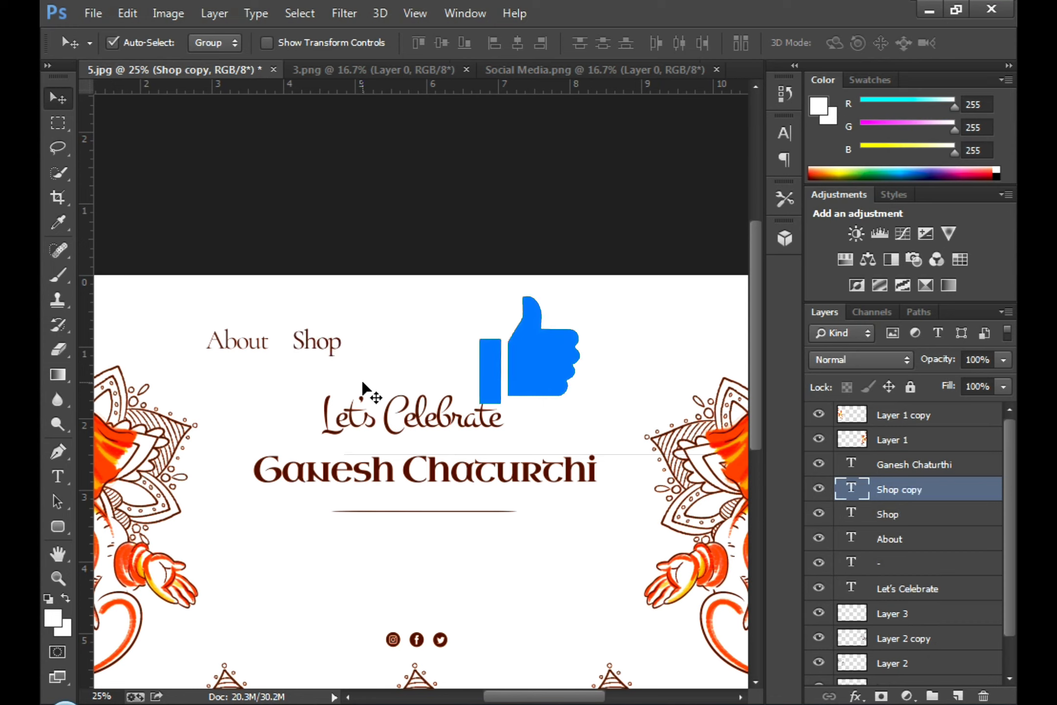
key(Right)
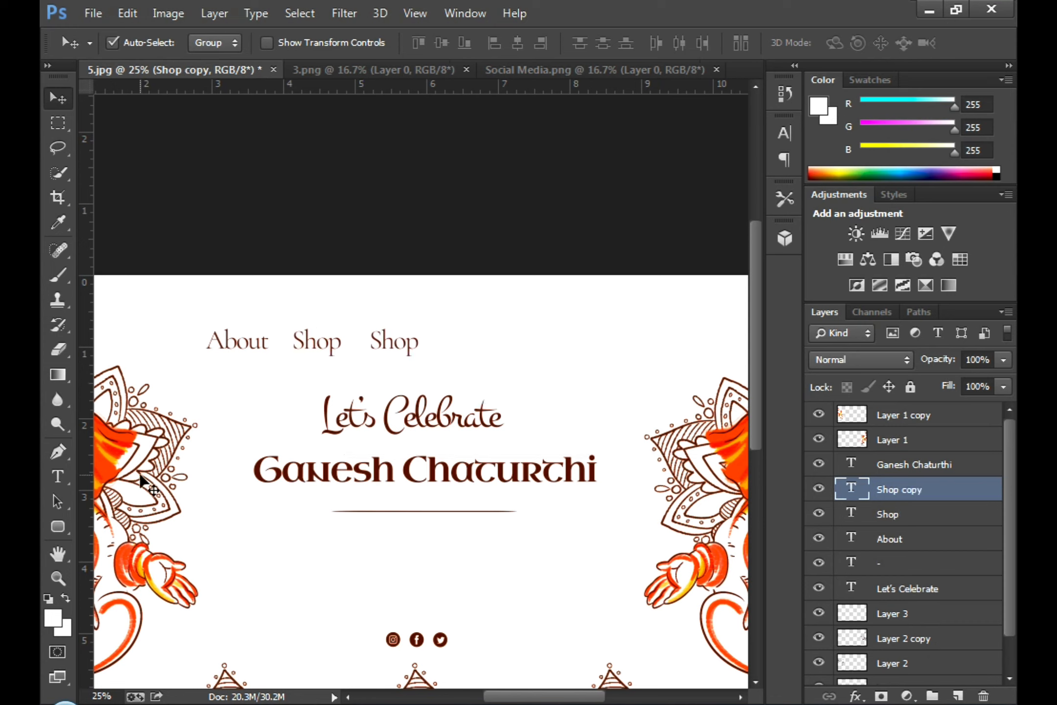
text(t)
text(Gallery)
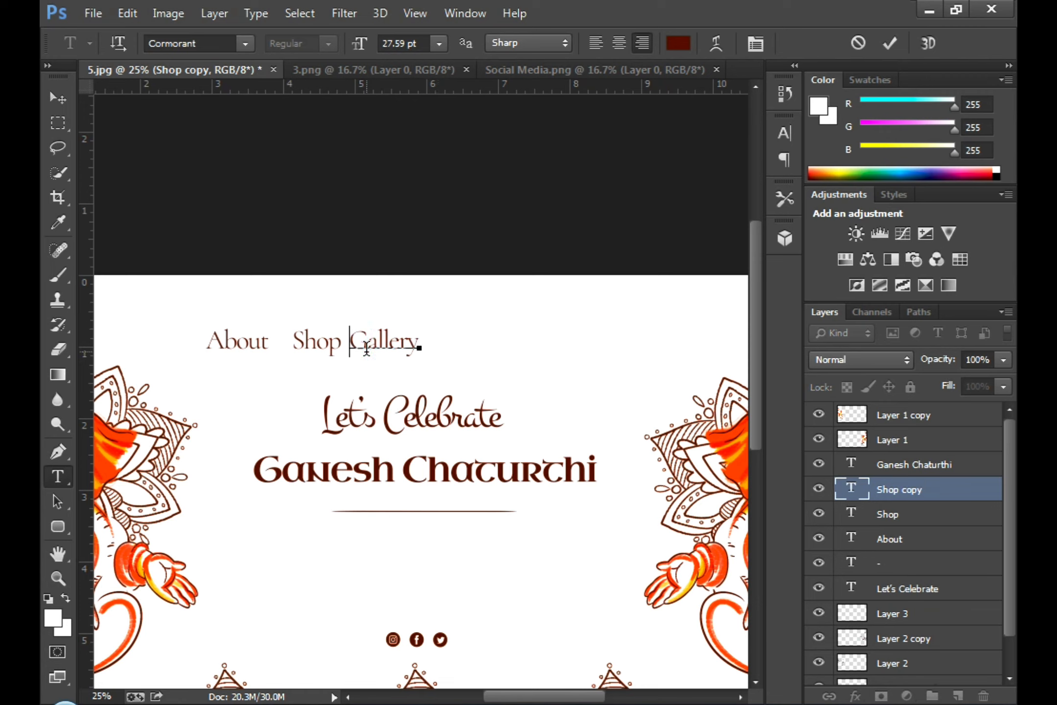
click(891, 44)
key(v)
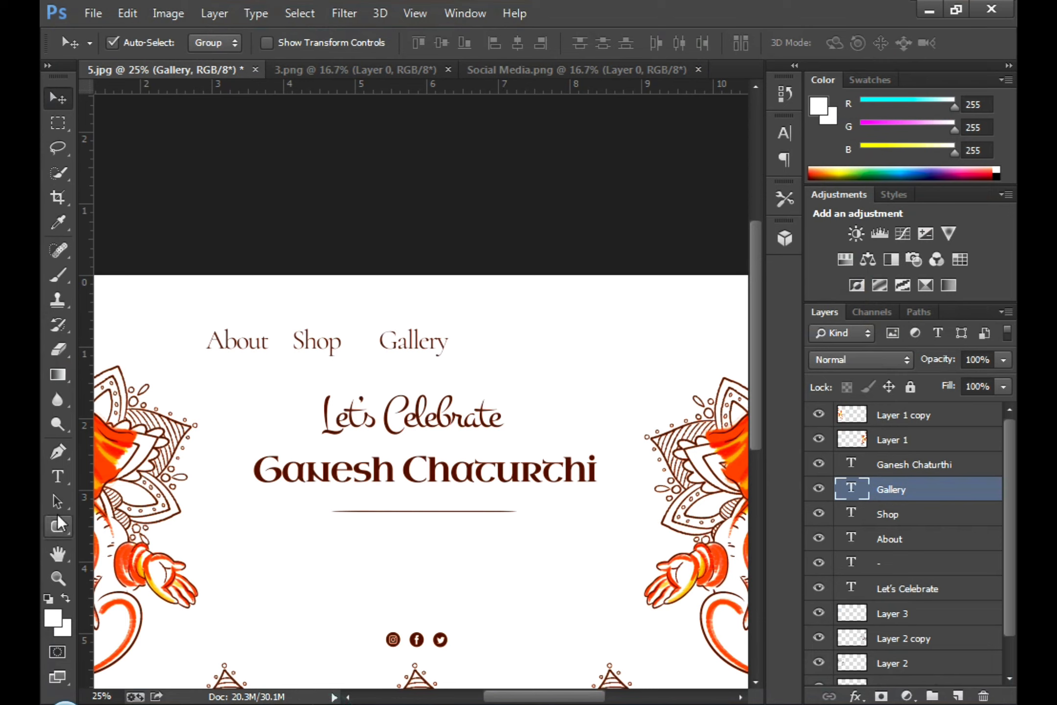
Step: Duplicate the "Gallery" label to its right and change the copy's text to "SignUp/Login"
key(ctrl+j)
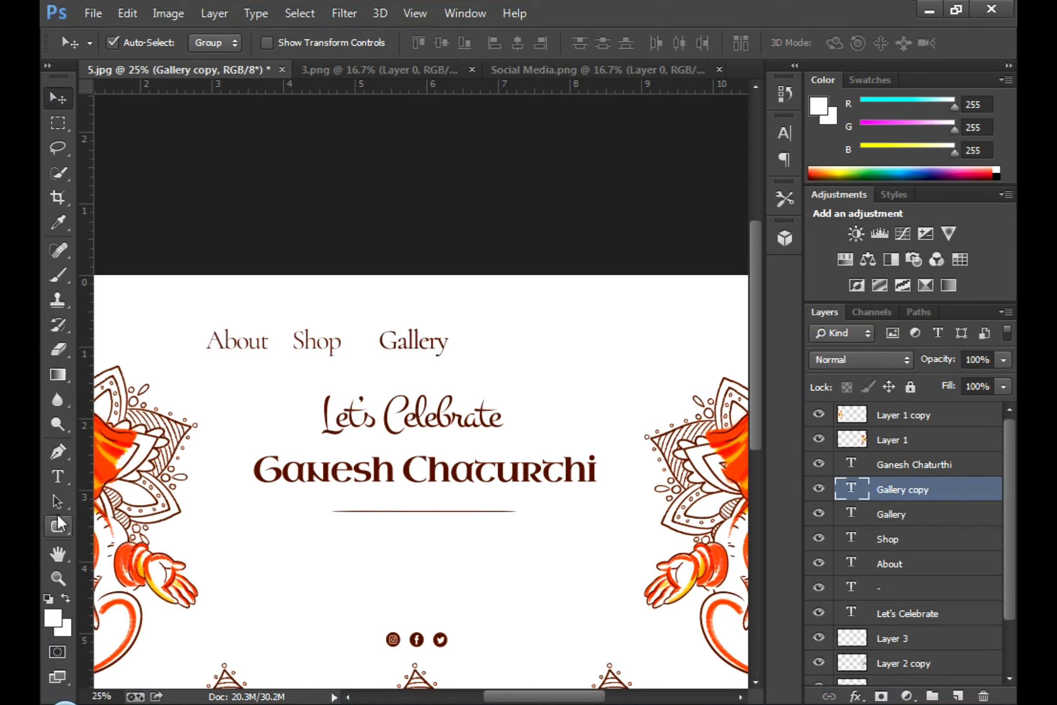
key(shift+Right)
key(shift+Right)
key(shift+Right)
key(shift+Right)
key(shift+Right)
key(shift+Right)
key(shift+Right)
key(shift+Right)
key(shift+Right)
key(shift+Right)
key(shift+Right)
key(shift+Right)
click(58, 476)
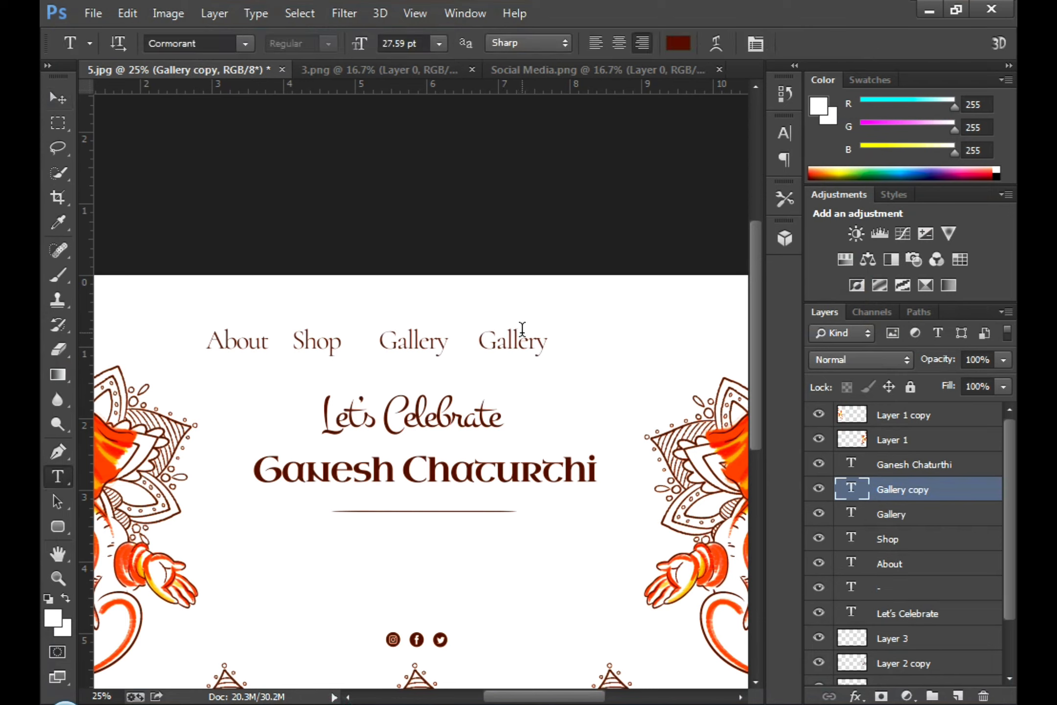
double_click(522, 337)
text(Sign Up/Login)
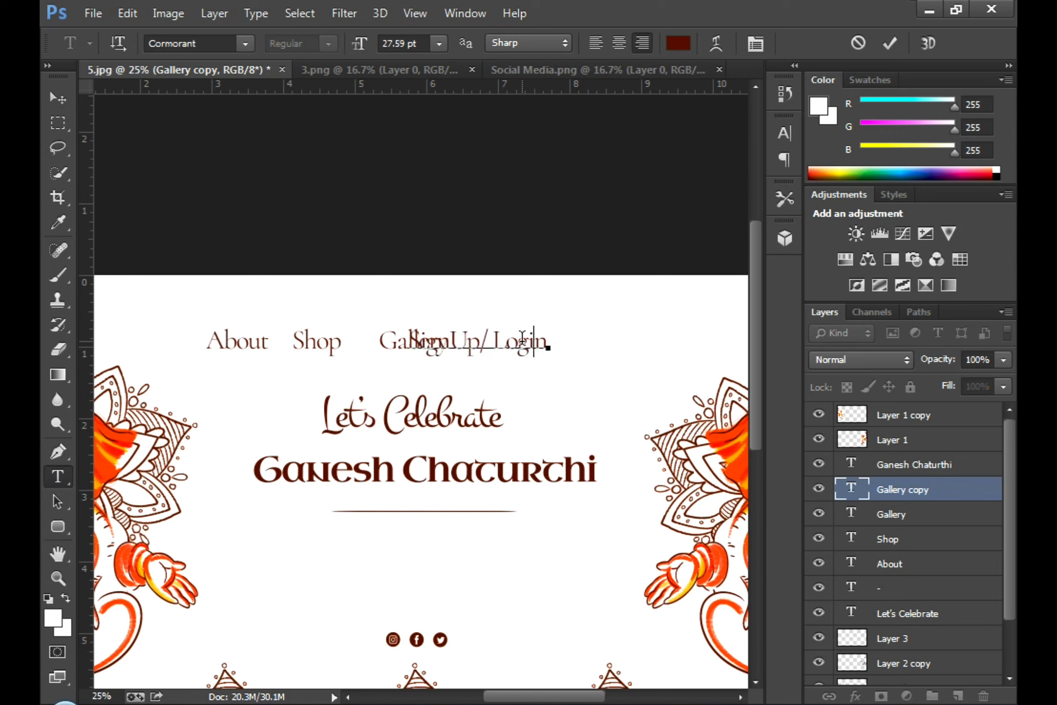
click(881, 41)
key(v)
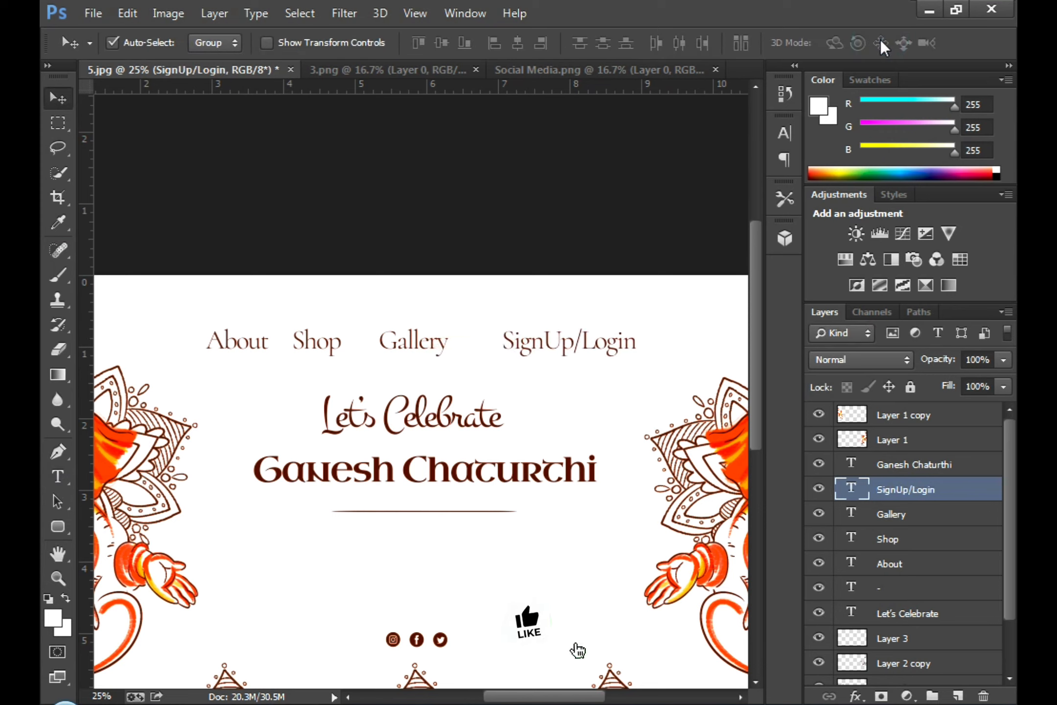
Step: Nudge the "SignUp/Login" label slightly further right, away from "Gallery"
key(shift+Right)
key(shift+Right)
key(ctrl+minus)
key(ctrl+minus)
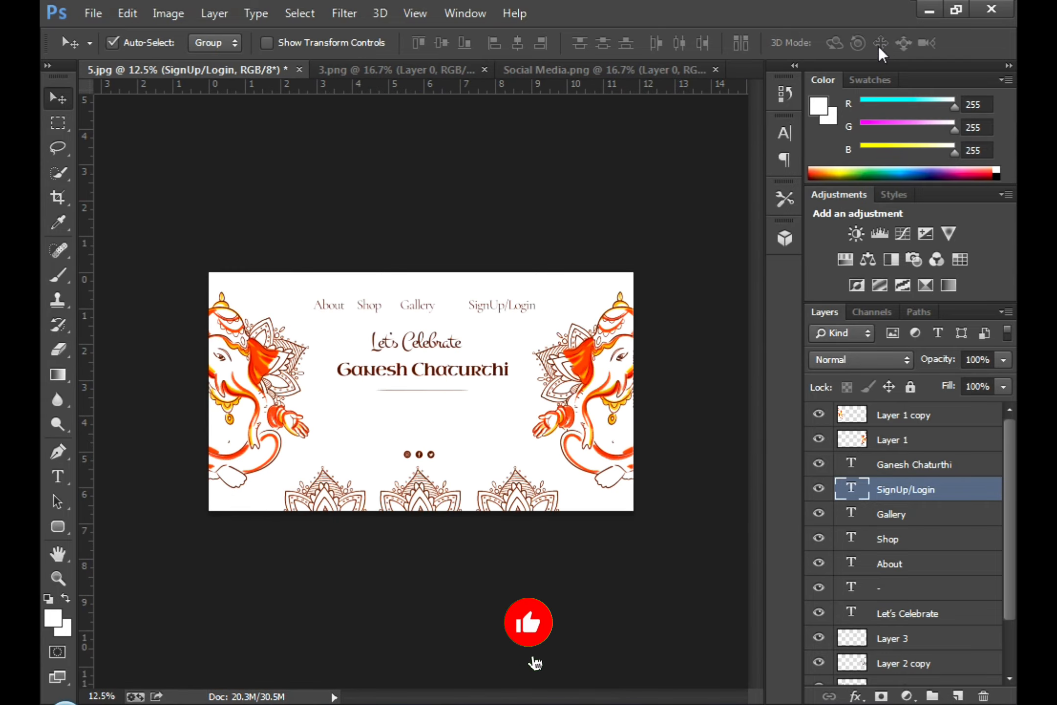
key(ctrl+plus)
key(ctrl+plus)
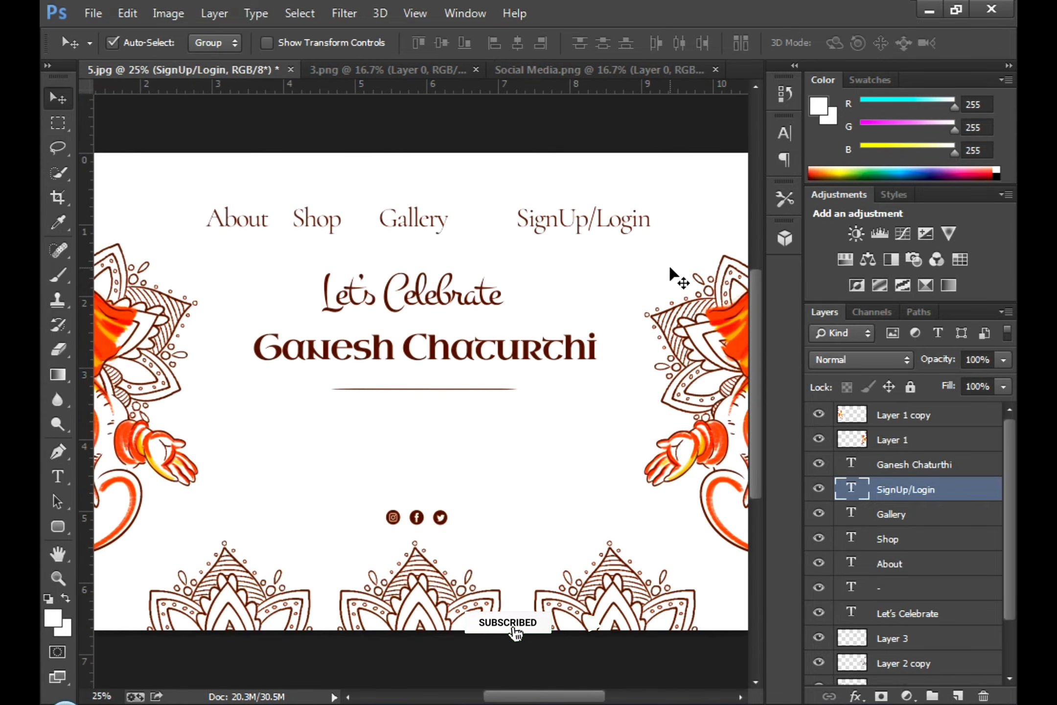
Step: Move the "Gallery" and "Shop" labels right to space the four menu labels more evenly
key(ctrl+minus)
click(420, 279)
key(shift+Right)
key(shift+Right)
key(shift+Right)
key(shift+Right)
key(shift+Right)
key(shift+Right)
key(shift+Right)
key(shift+Right)
key(shift+Right)
key(shift+Right)
click(352, 277)
key(shift+Right)
key(shift+Right)
key(shift+Right)
key(shift+Right)
key(shift+Right)
key(shift+Right)
key(shift+Right)
key(shift+Right)
key(shift+Right)
Step: Duplicate the thin line below the title and shrink the copy to about a third of its width as an underline beneath "About"
click(429, 390)
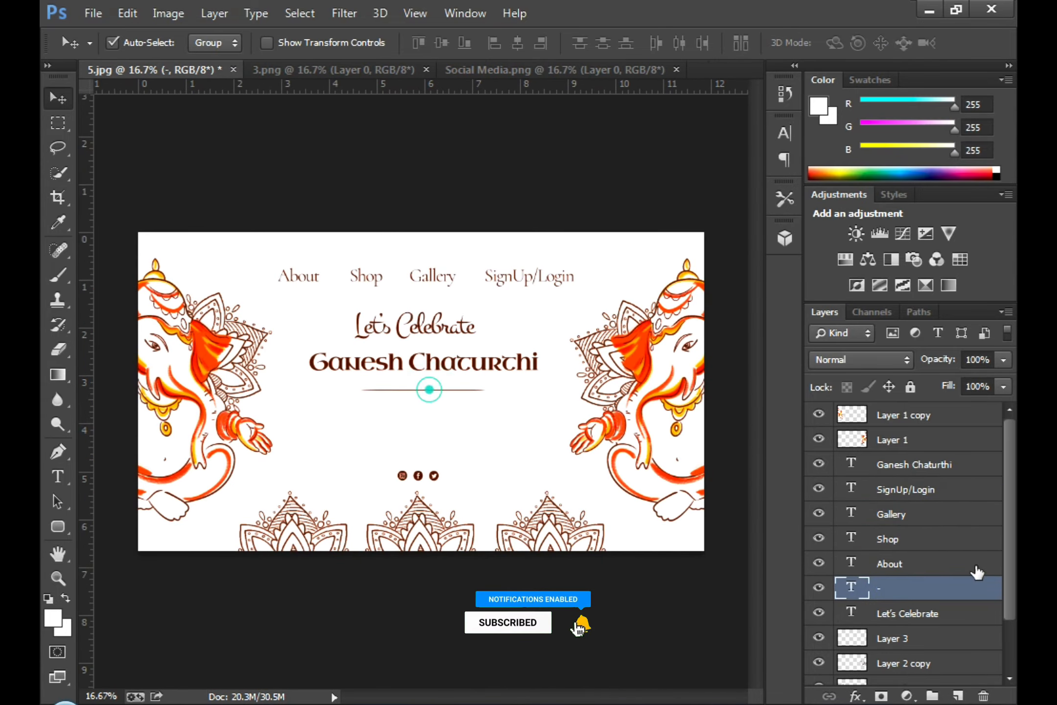
key(ctrl+j)
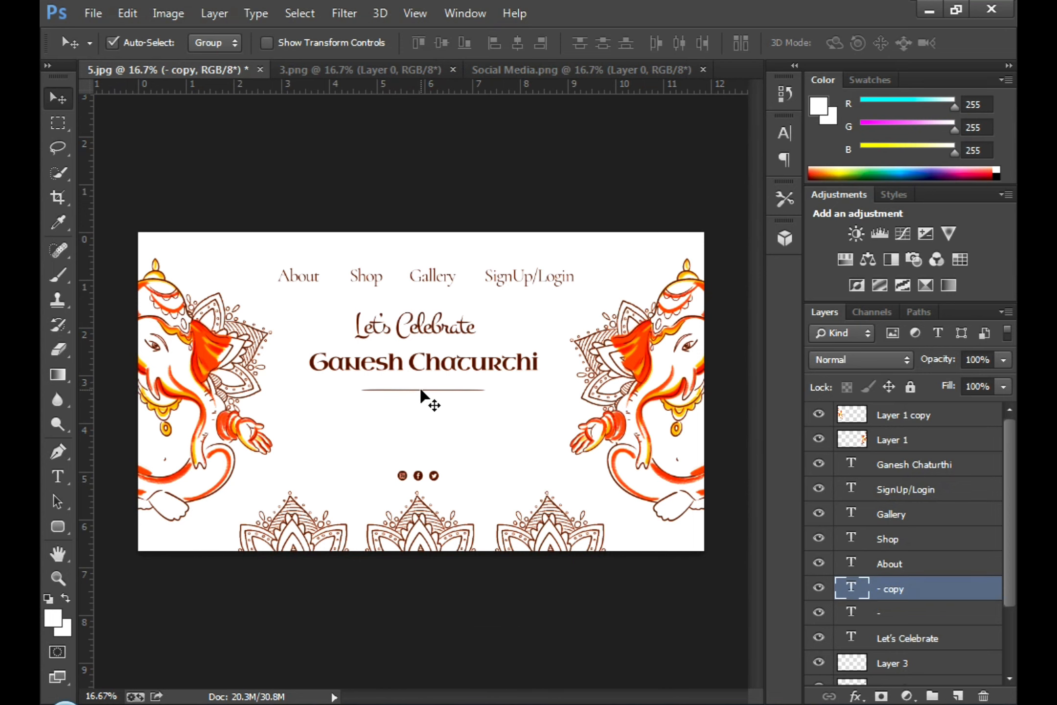
drag(420, 391, 333, 292)
key(ctrl+plus)
key(ctrl+t)
drag(597, 276, 435, 277)
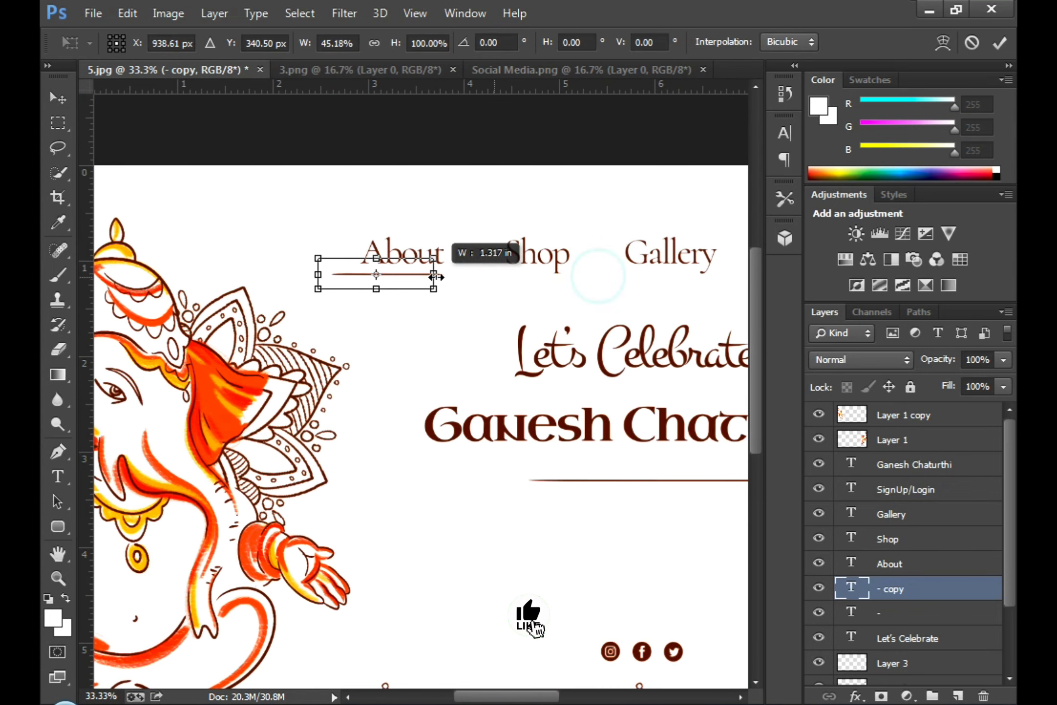
key(Return)
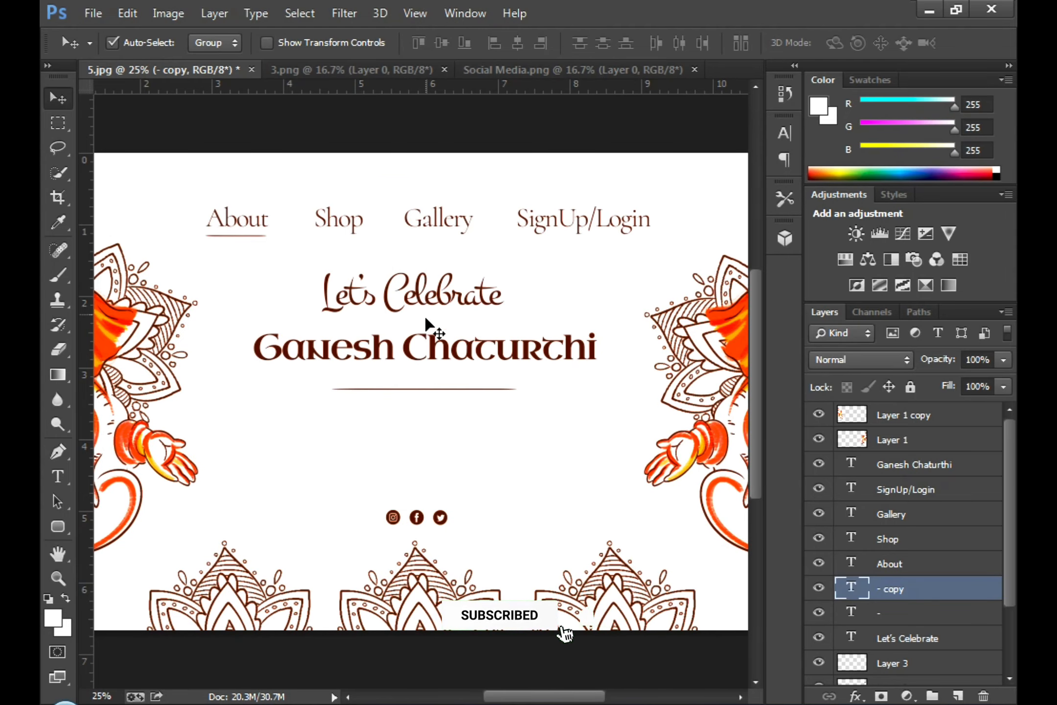
Step: Duplicate the "Gallery" label and move the copy straight down, just below the thin line under the title
click(450, 223)
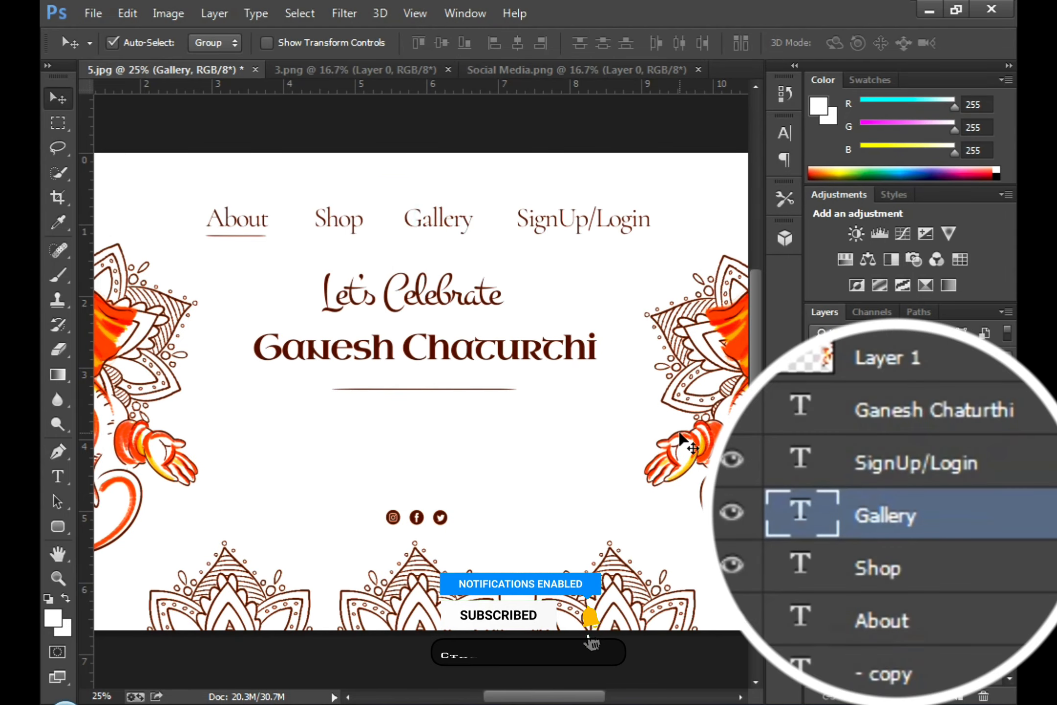
key(ctrl+j)
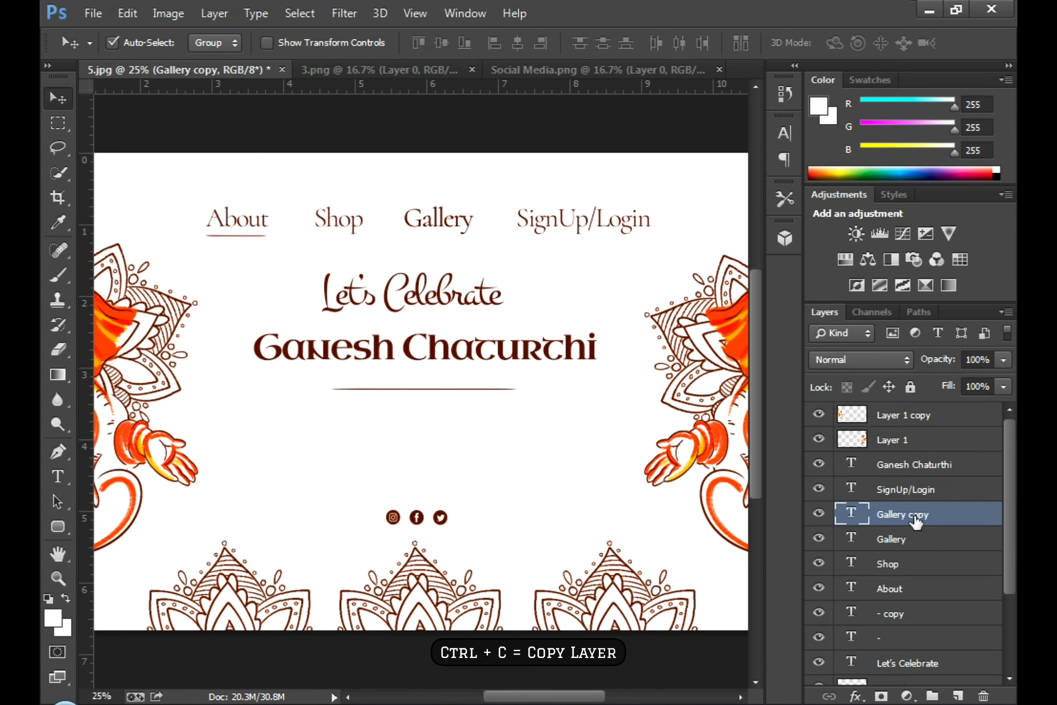
key(shift+Down)
key(shift+Down)
key(shift+Down)
key(shift+Down)
key(shift+Down)
key(shift+Down)
key(shift+Down)
key(shift+Down)
key(shift+Down)
key(shift+Down)
key(shift+Down)
key(shift+Down)
key(shift+Down)
key(shift+Down)
key(shift+Down)
key(shift+Down)
key(shift+Down)
key(shift+Down)
key(shift+Down)
key(shift+Down)
Step: Replace the lower "Gallery" copy's text with the copied quote beginning "On this auspicious occasion of Ganesh Chaturthi"
click(71, 476)
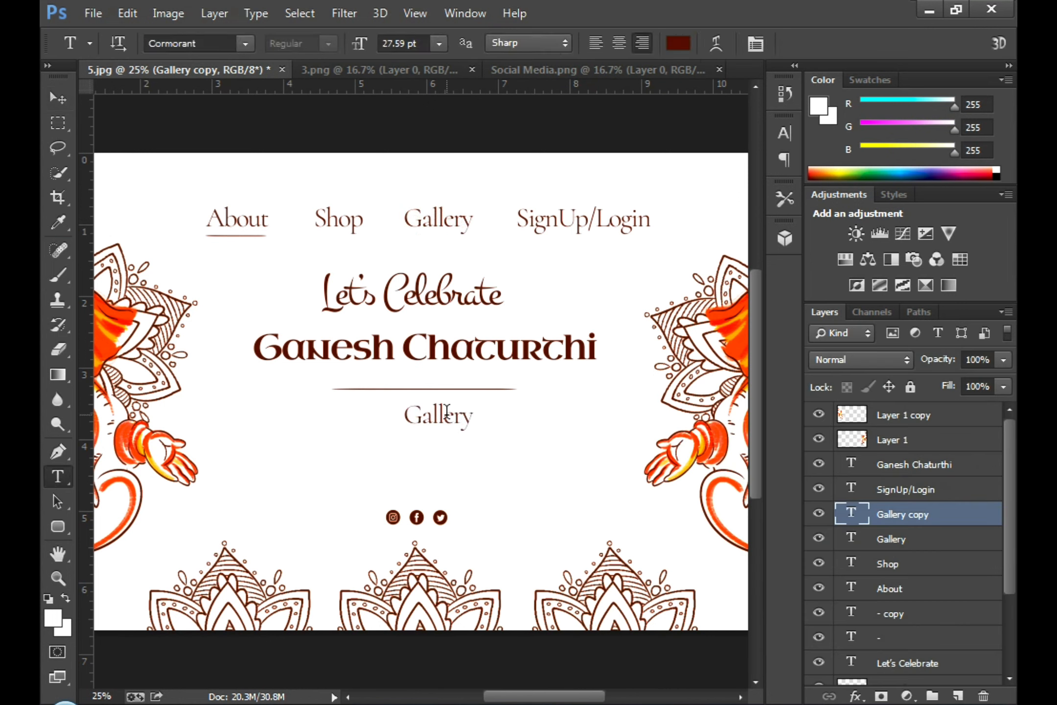
key(ctrl+v)
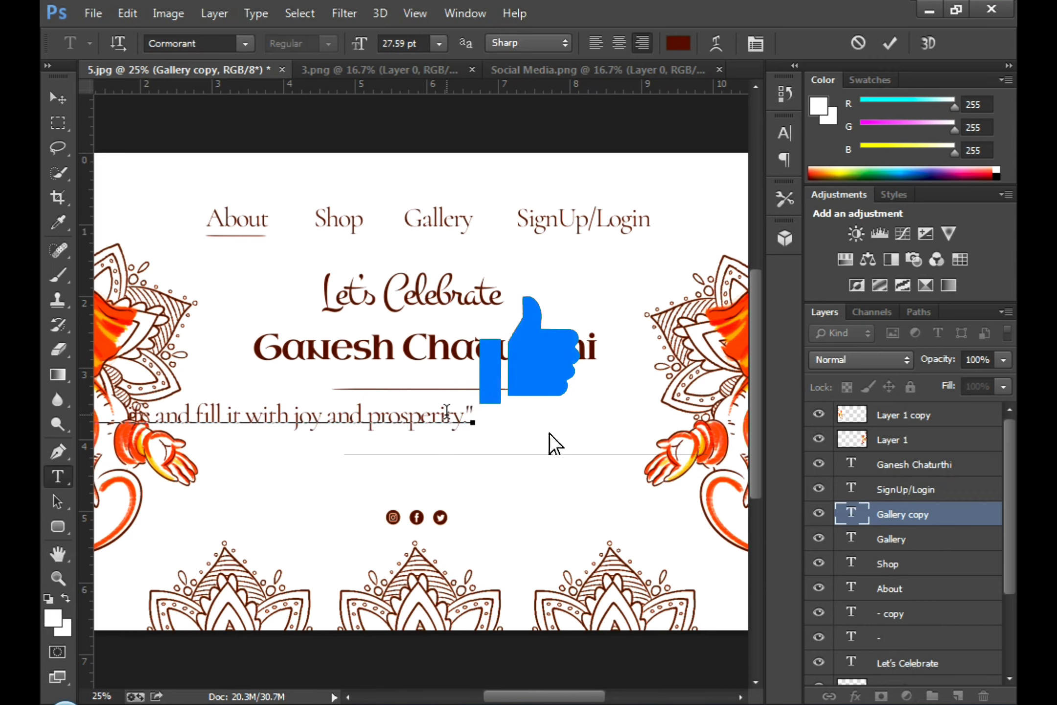
key(ctrl)
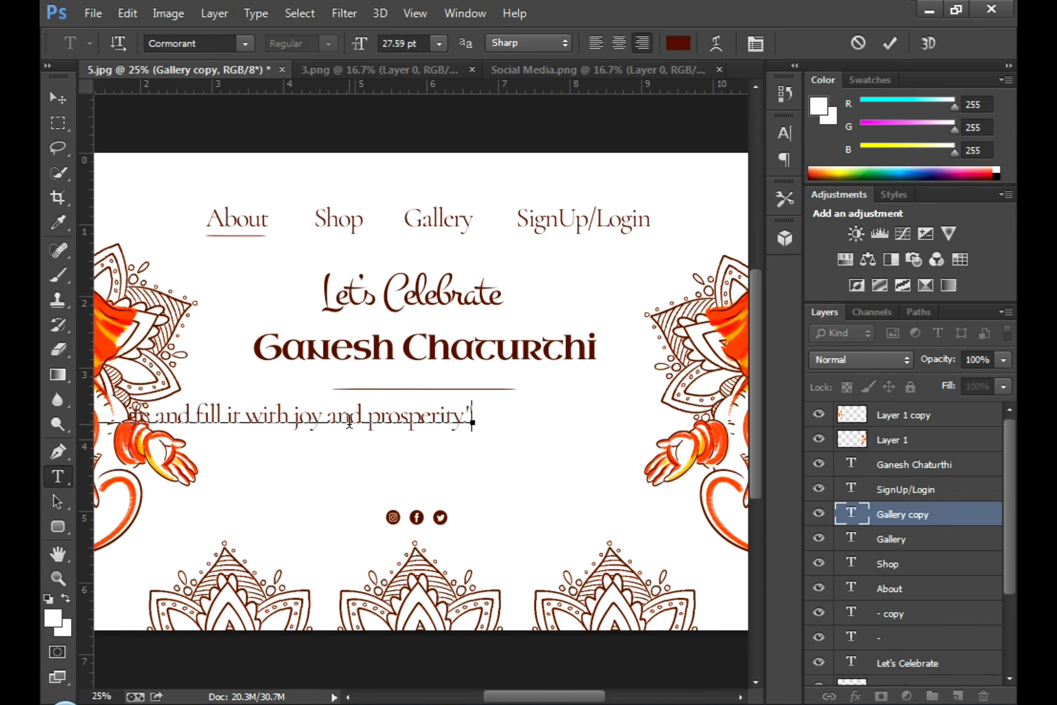
Step: Center the quote as three lines beneath the thin line and scale its text down to 18.31 pt
key(ctrl+minus)
key(ctrl+minus)
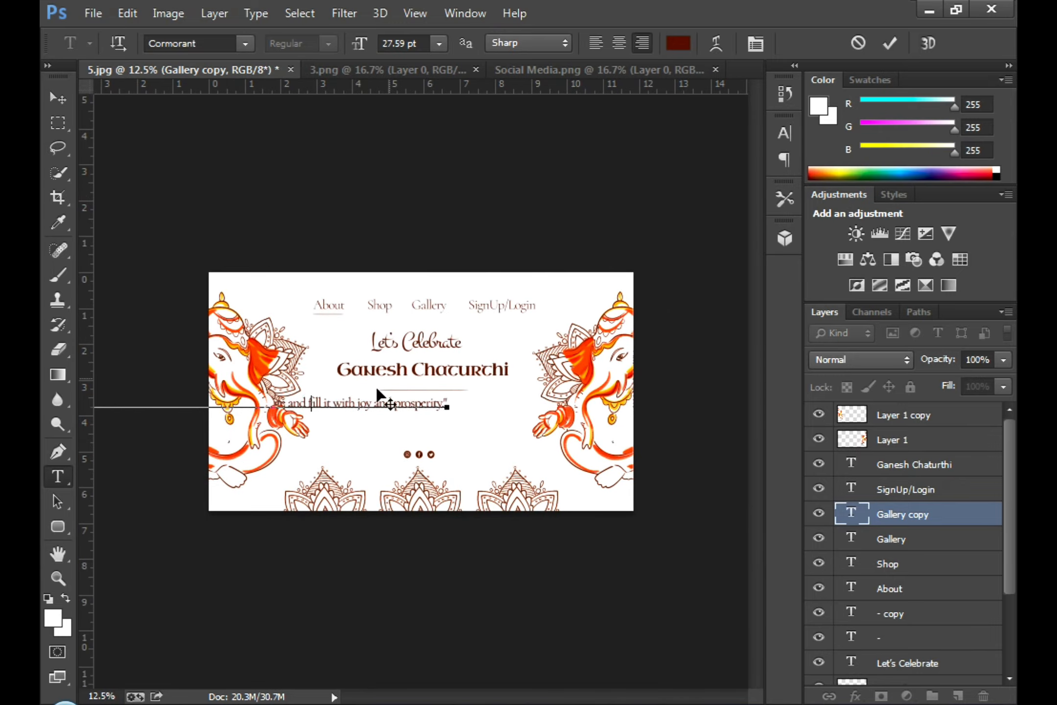
click(619, 43)
click(366, 404)
key(Return)
click(479, 418)
key(Return)
key(ctrl+t)
drag(647, 494, 565, 481)
Step: Capitalize the first letter of each word in the quote except "of" and "and"
text(T)
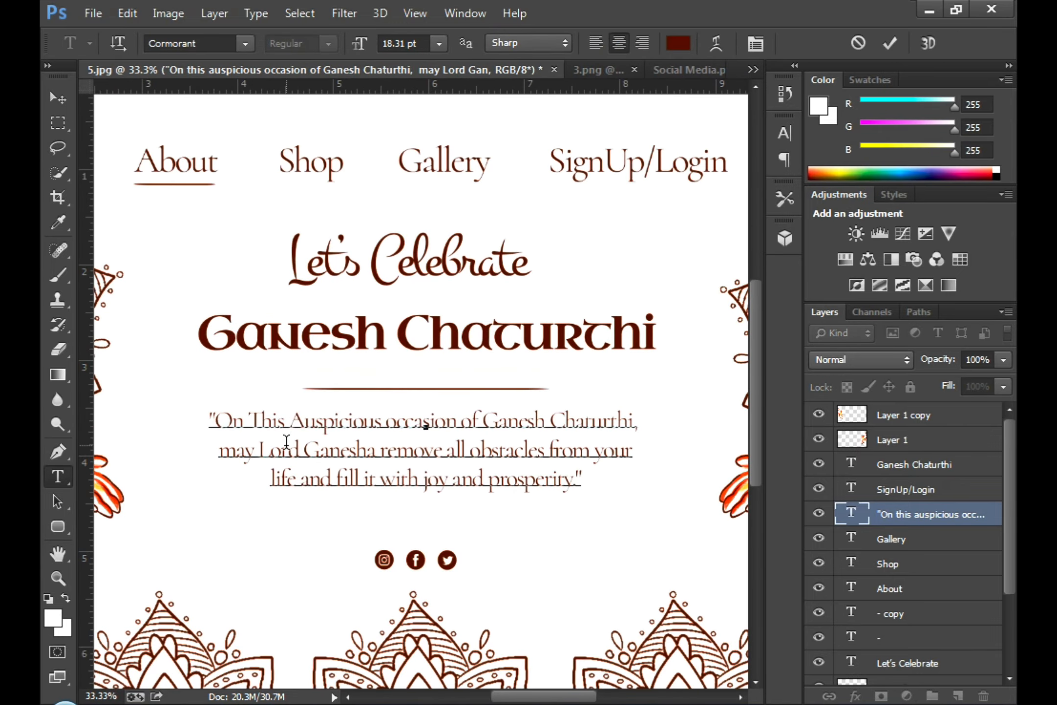
text(OMRAOFYP)
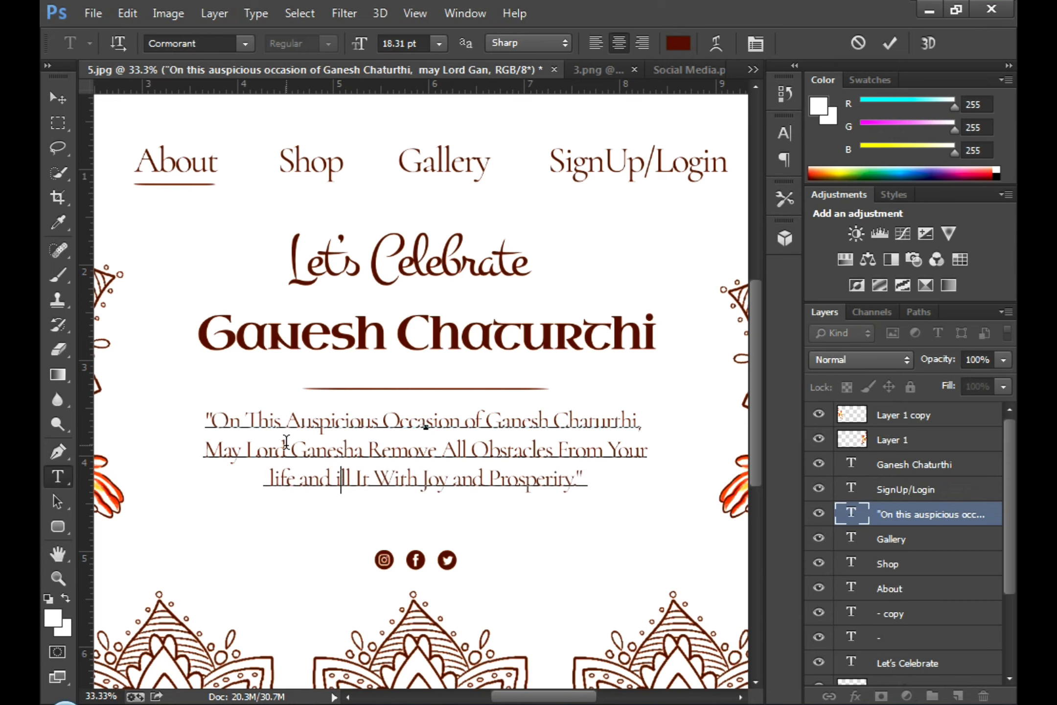
text(F)
key(Left)
key(Left)
key(Left)
key(Left)
key(Left)
key(Left)
key(Left)
key(Left)
key(Left)
key(BackSpace)
text(L)
key(ctrl+Return)
key(ctrl+0)
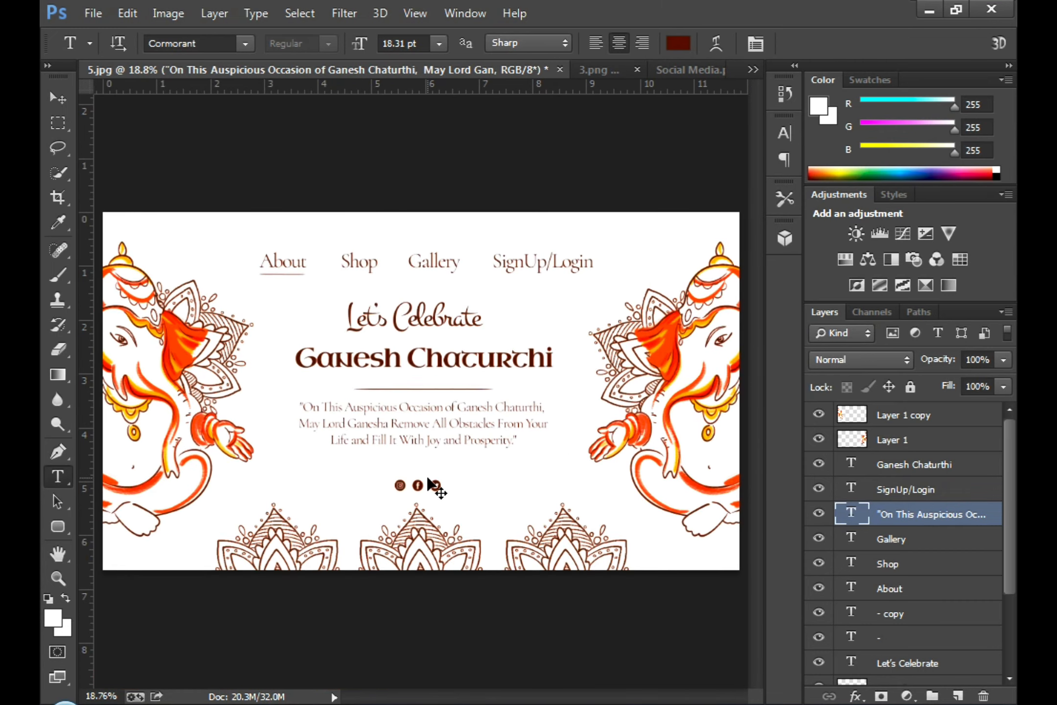
Step: Move the four menu labels and the line under "About" up together by about 40 px
key(ctrl+minus)
key(ctrl+minus)
key(ctrl+plus)
key(ctrl+plus)
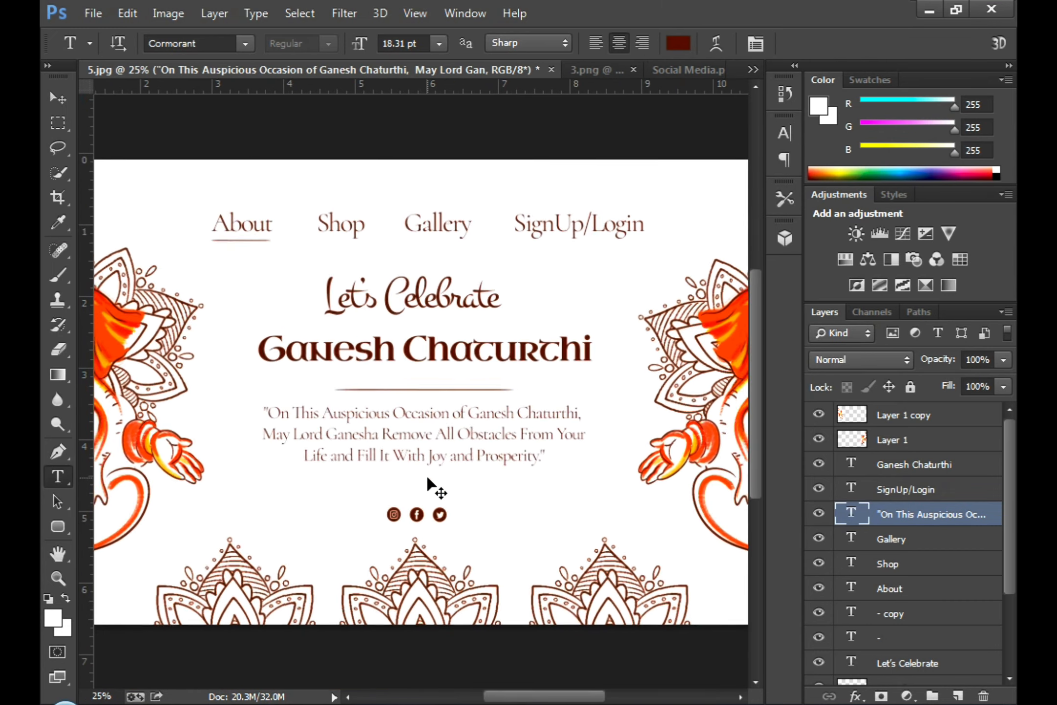
key(ctrl+minus)
key(v)
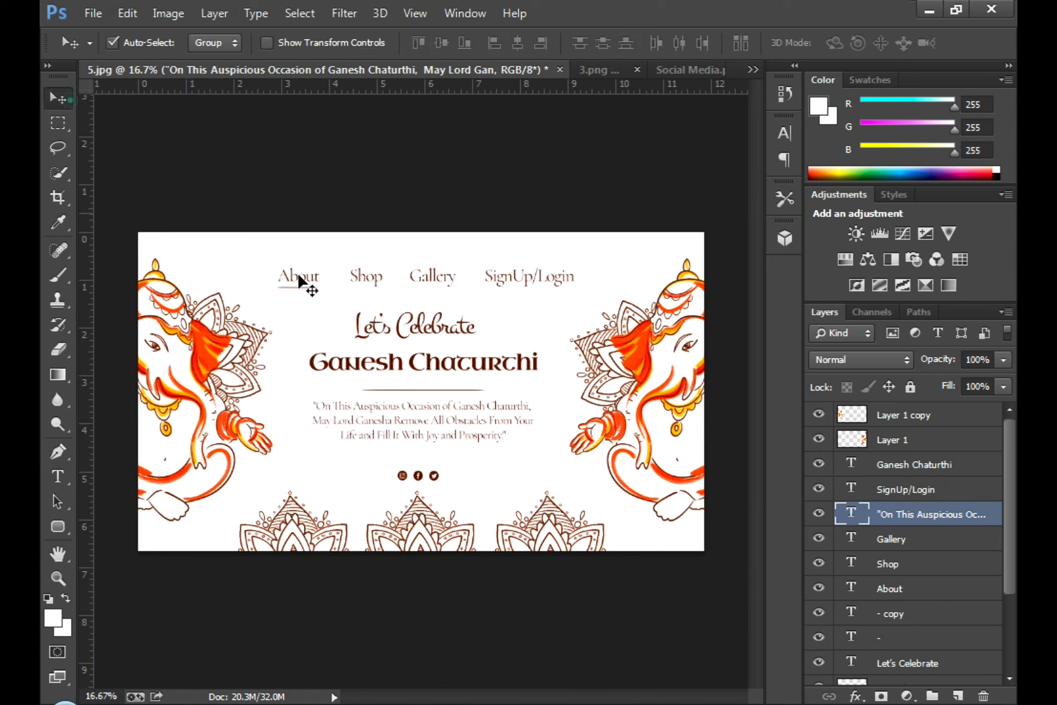
click(299, 286)
shift+click(891, 539)
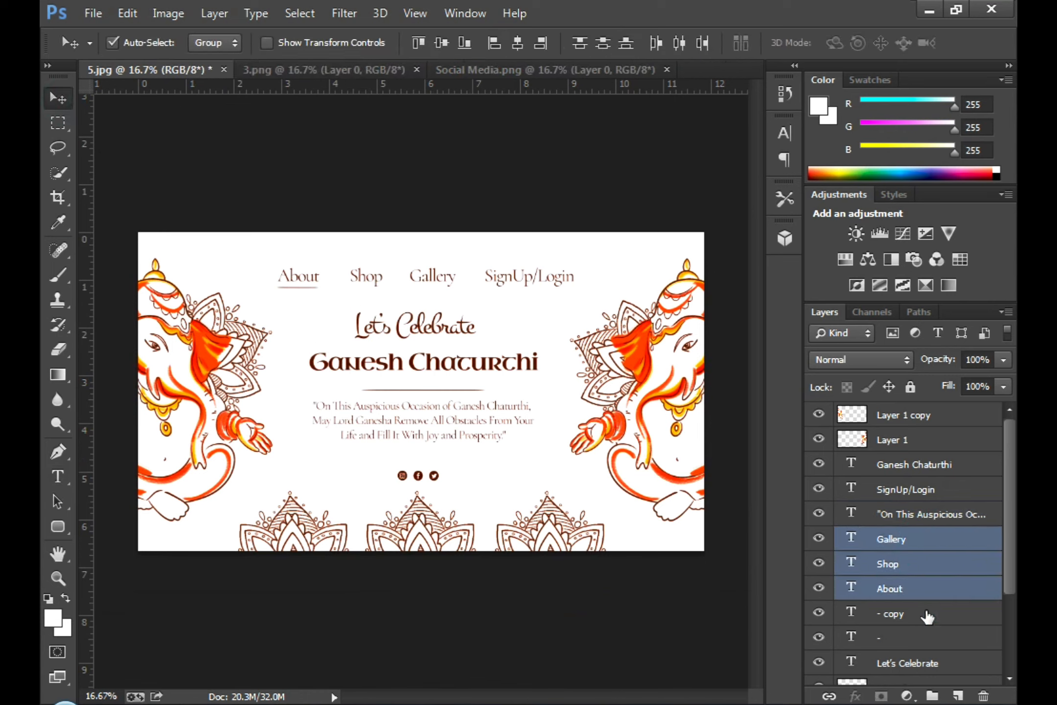
click(903, 614)
shift+click(910, 535)
key(ctrl+t)
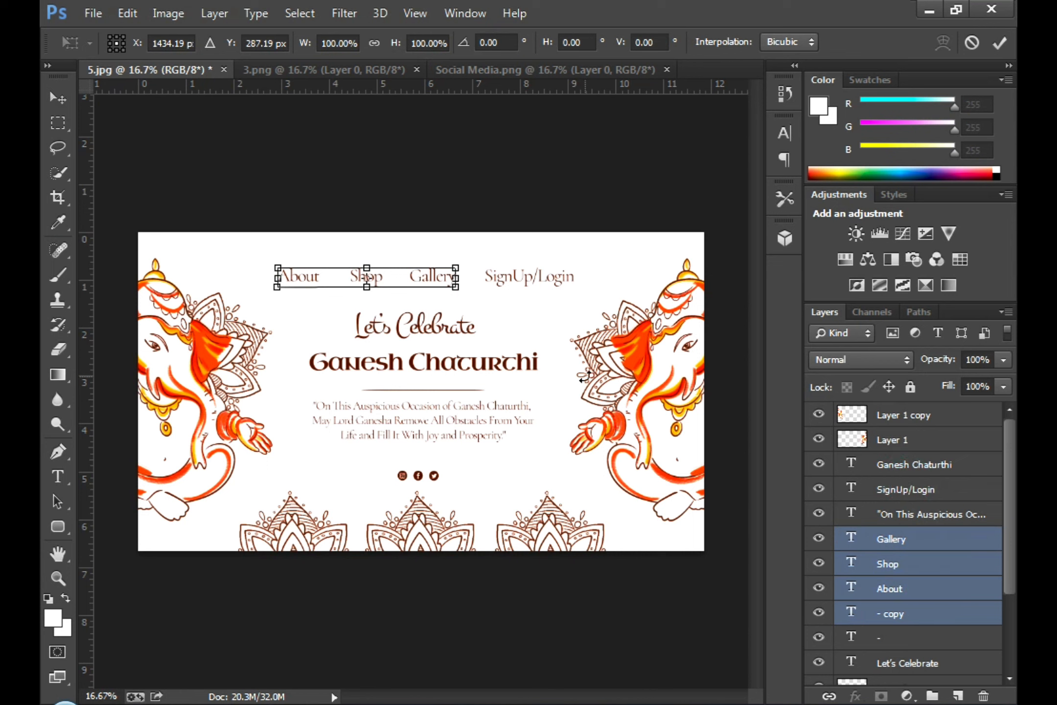
key(Return)
ctrl+click(908, 491)
key(ctrl+t)
drag(514, 280, 513, 274)
key(Return)
Step: Nudge "Let's Celebrate" up about 70 px and the "Ganesh Chaturthi" title up about 80 px
click(902, 661)
key(shift+Up)
key(shift+Up)
key(shift+Up)
key(shift+Up)
key(shift+Up)
key(shift+Up)
key(shift+Up)
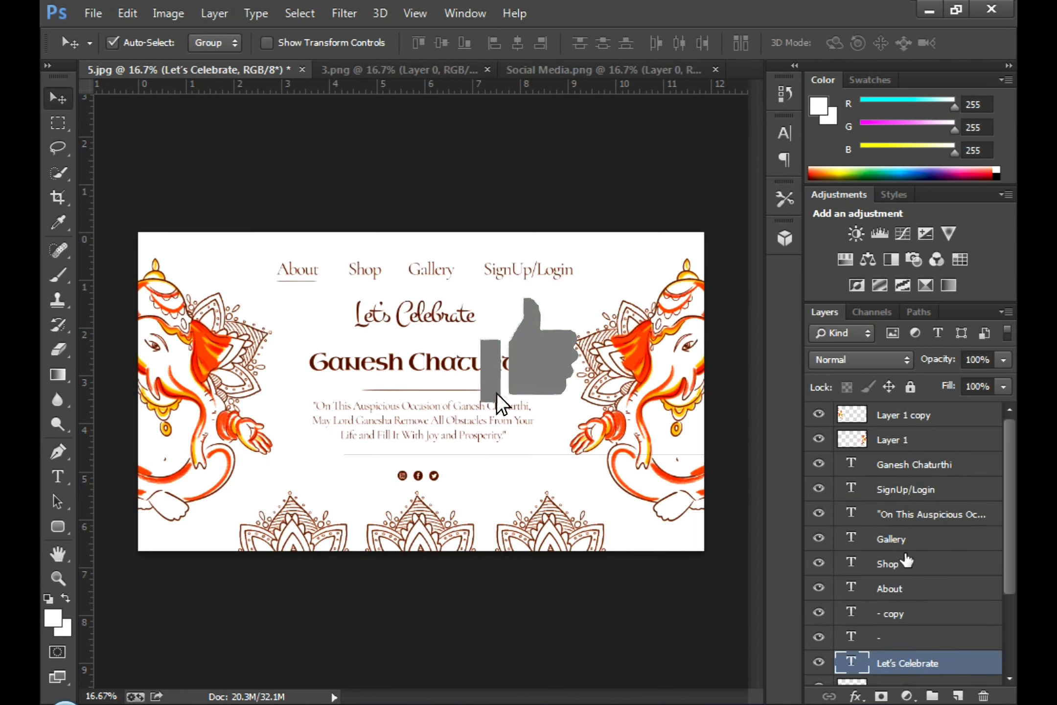
click(909, 465)
key(shift+Up)
key(shift+Up)
key(shift+Up)
key(shift+Up)
key(shift+Up)
key(shift+Up)
key(shift+Up)
key(shift+Up)
Step: Nudge the thin line under the title up about 110 px and the quote up about 80 px
click(908, 637)
key(shift+Up)
key(shift+Up)
key(shift+Up)
key(shift+Up)
key(shift+Up)
key(shift+Up)
key(shift+Up)
key(shift+Up)
key(shift+Up)
key(shift+Up)
key(shift+Up)
click(907, 516)
key(shift+Up)
key(shift+Up)
key(shift+Up)
key(shift+Up)
key(shift+Up)
key(shift+Up)
key(shift+Up)
key(shift+Up)
Step: Apply faux bold to the entire three-line quote
click(63, 478)
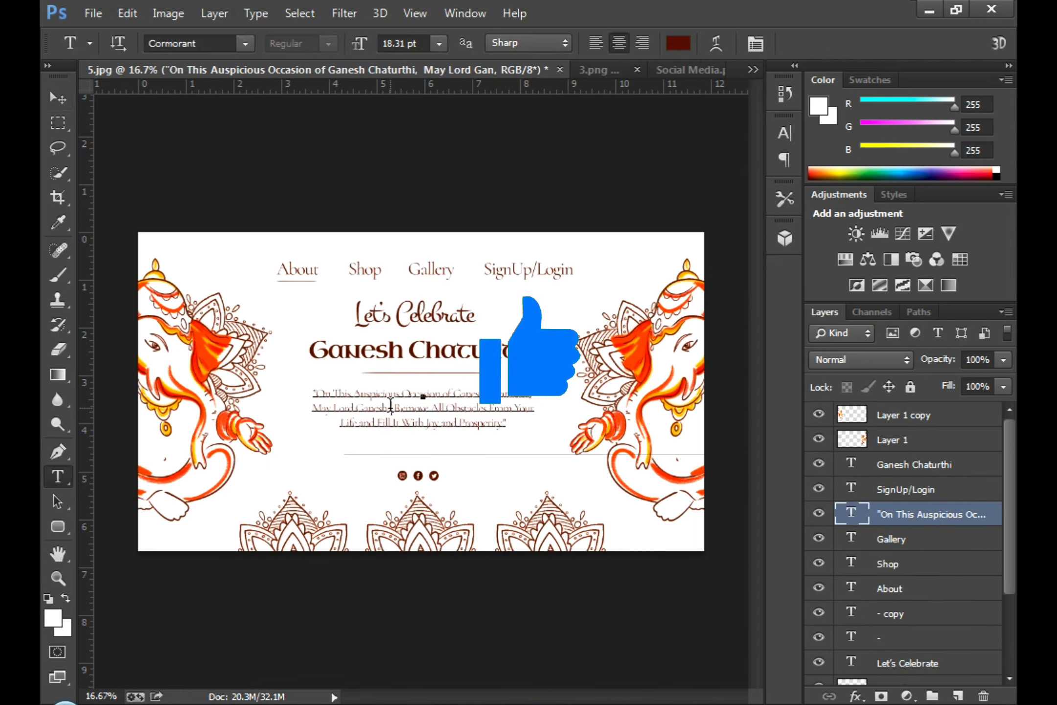
click(390, 404)
key(ctrl+a)
click(784, 132)
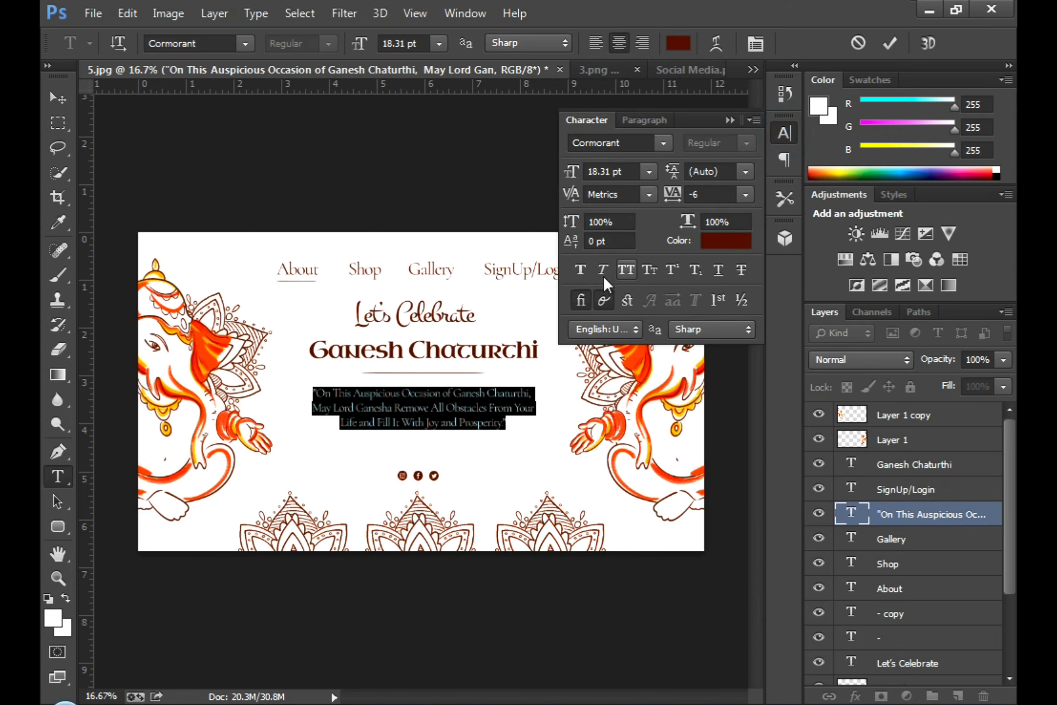
click(579, 270)
click(786, 131)
click(889, 43)
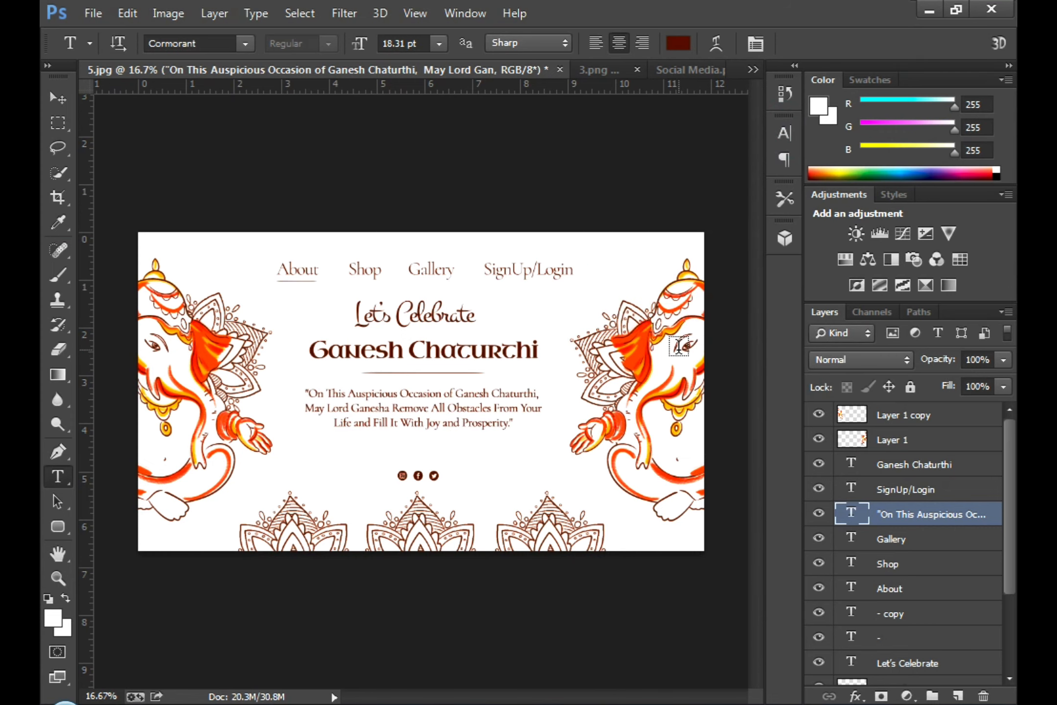
Step: Add the text "Sattu Perfection" between the quote and the social media icons
key(ctrl+plus)
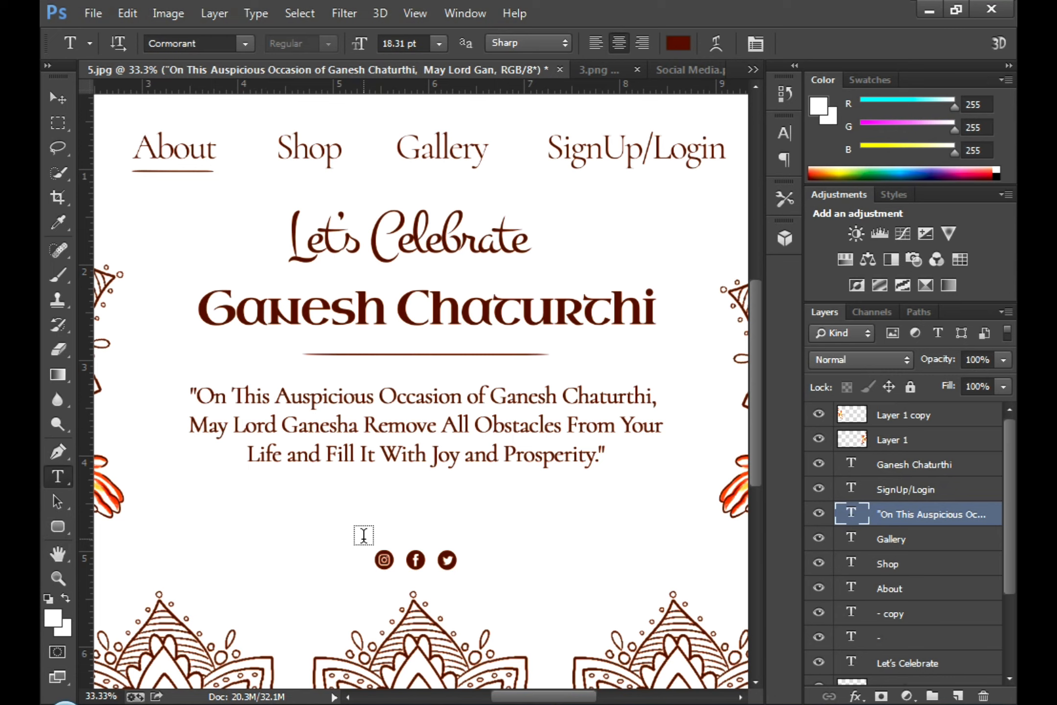
click(350, 529)
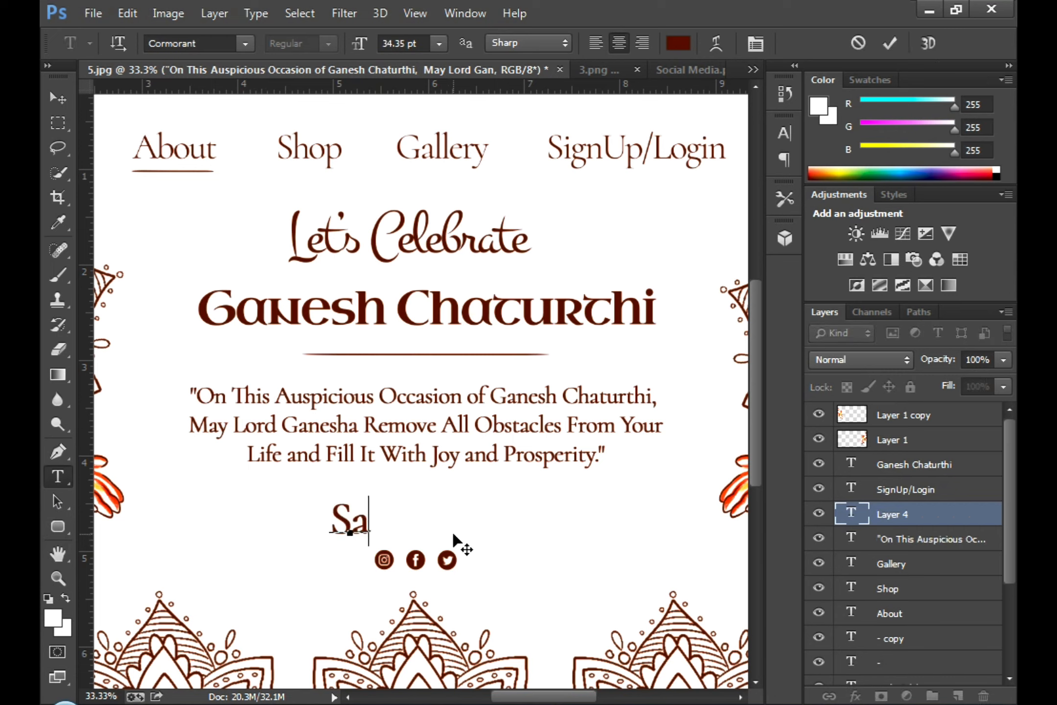
text(Sattu Perfection)
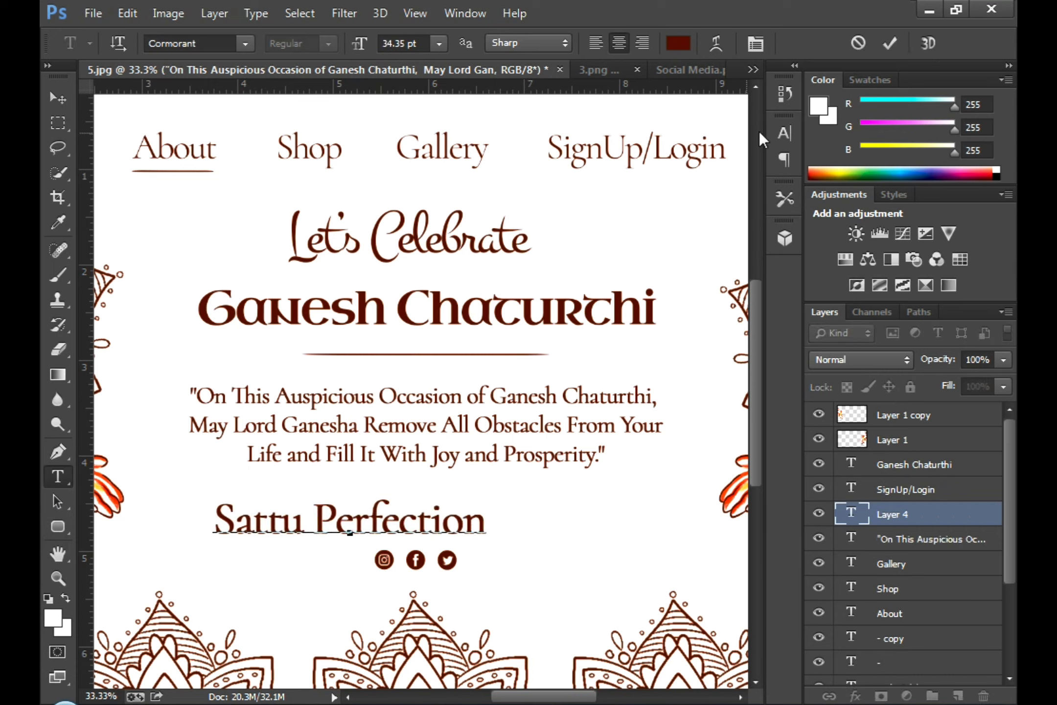
click(889, 43)
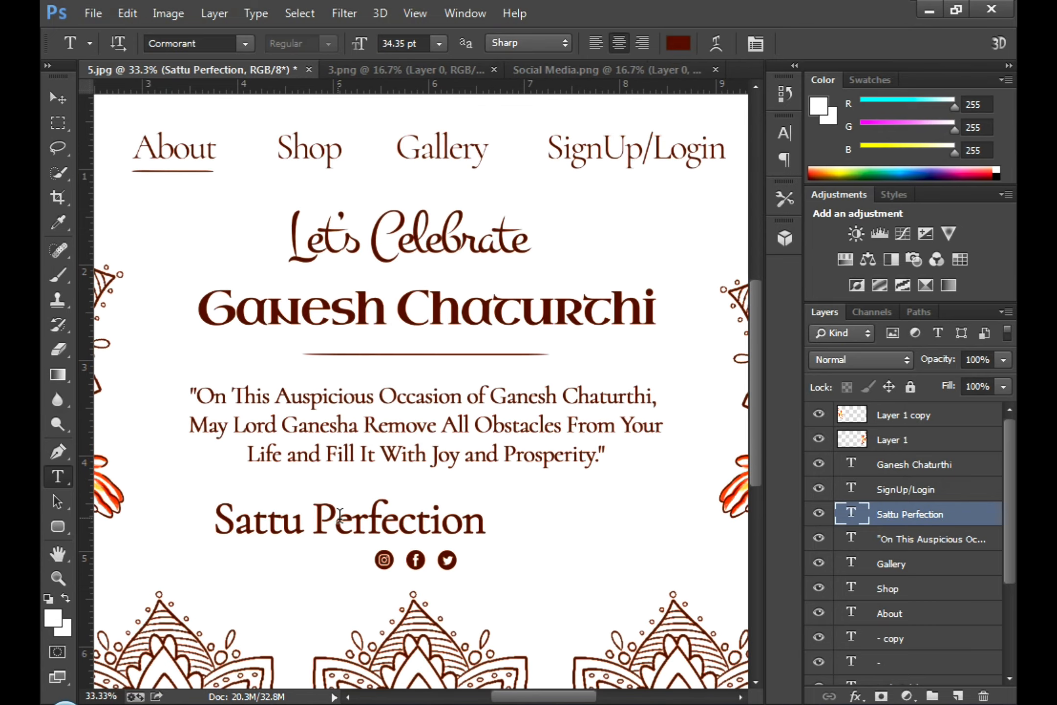
Step: Change the color of the "Sattu Perfection" text to a dark orange
triple_click(339, 514)
click(685, 46)
click(727, 498)
click(422, 563)
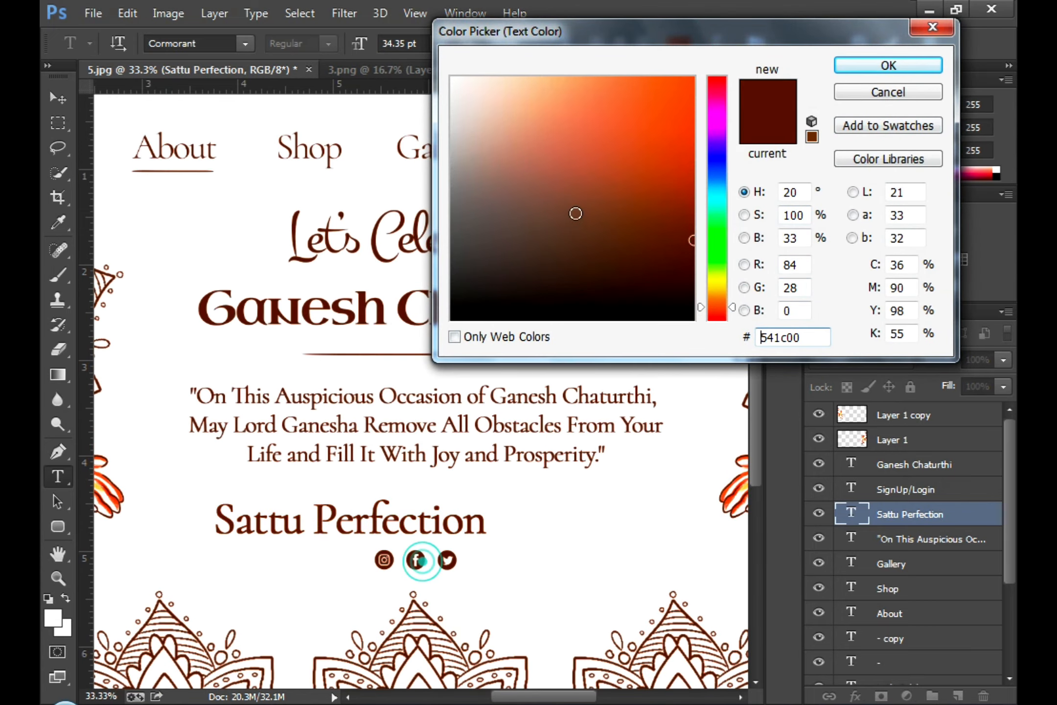
click(644, 167)
click(888, 65)
click(888, 44)
Step: Scale the "Sattu Perfection" text down to 15.19 pt and center it just above the social media icons
key(ctrl+t)
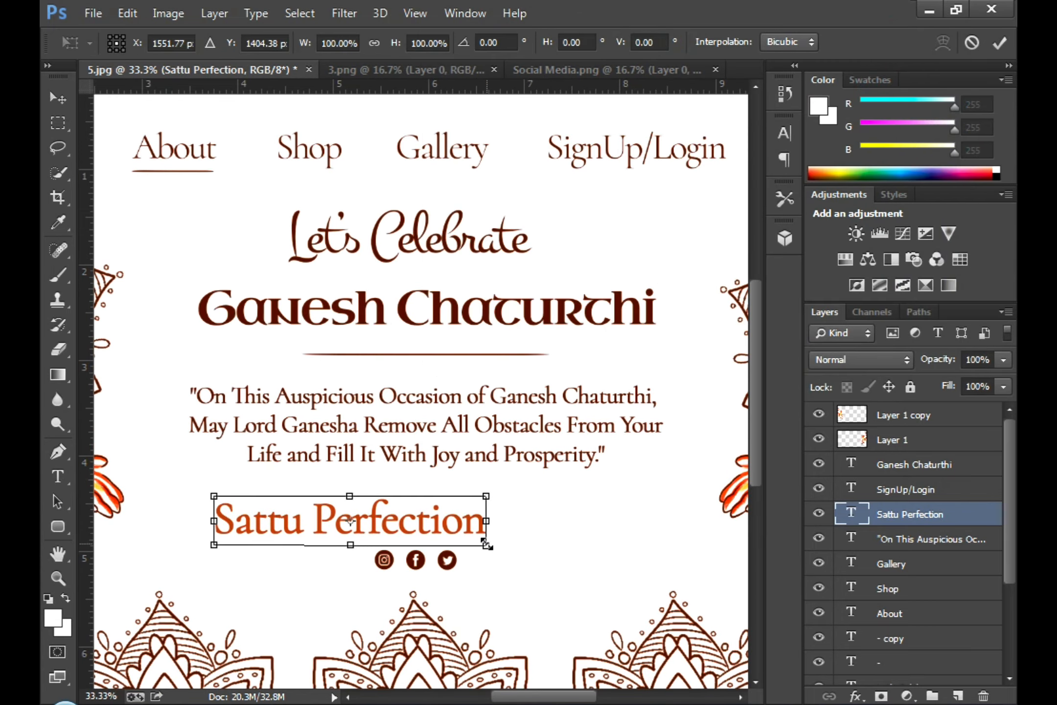
drag(486, 543, 454, 535)
key(Return)
key(ctrl+minus)
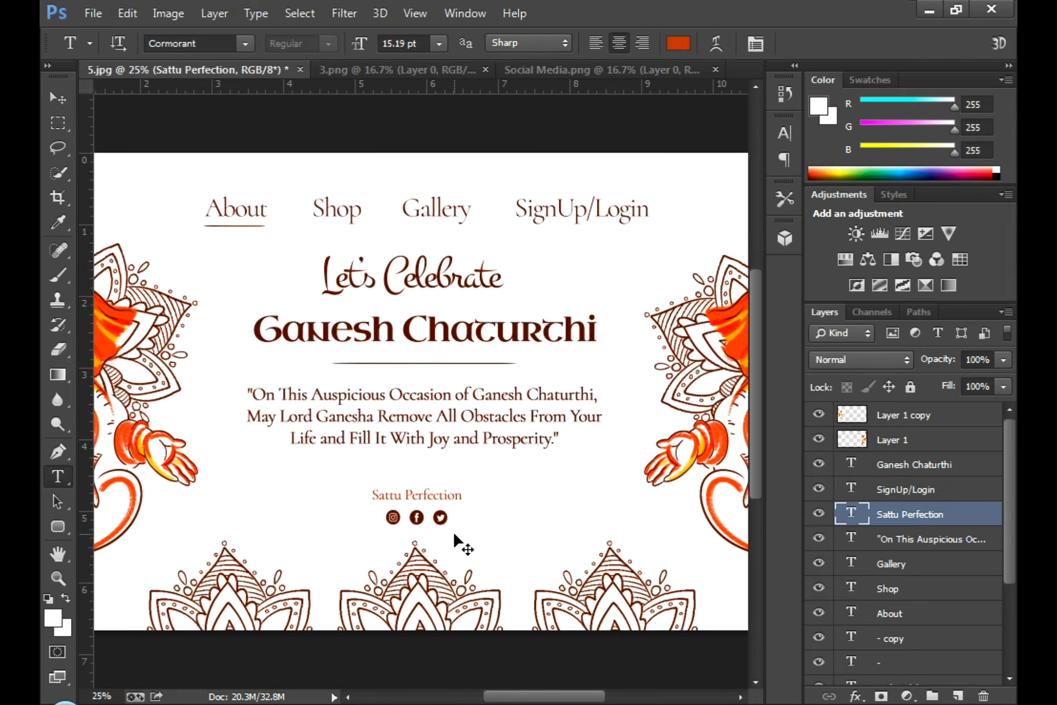
Step: Examine the brand text and social media icons up close, and the overall layout of the banner
key(ctrl+plus)
key(ctrl+plus)
scroll(454, 534, down, 3)
key(ctrl+plus)
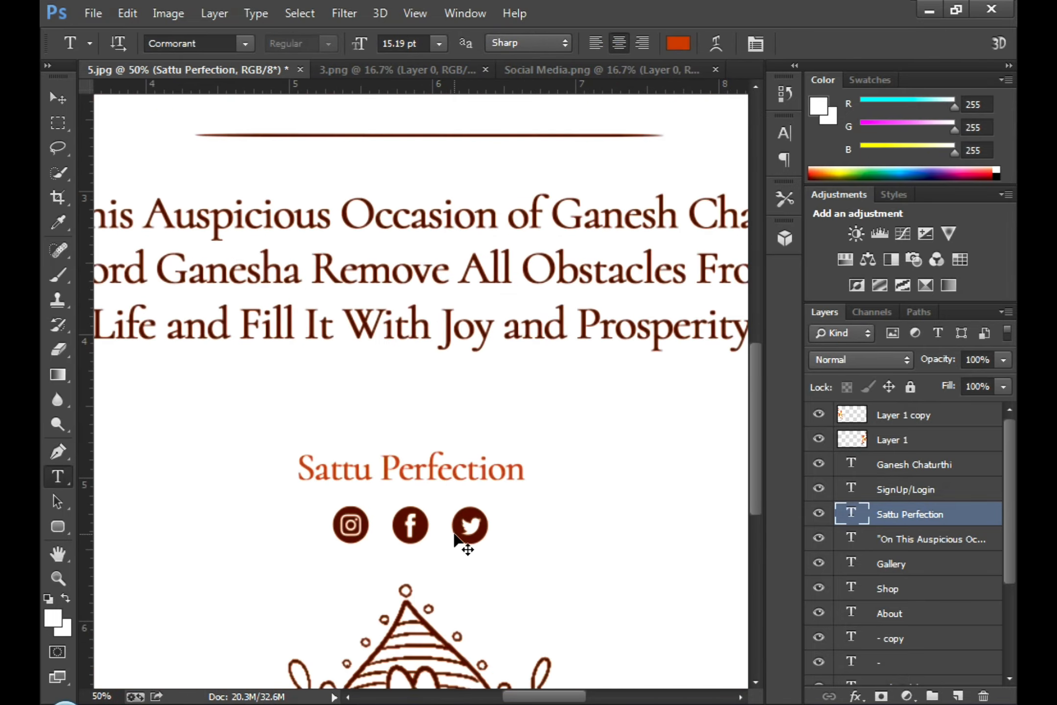
key(ctrl+minus)
key(ctrl+minus)
key(ctrl+minus)
key(ctrl+minus)
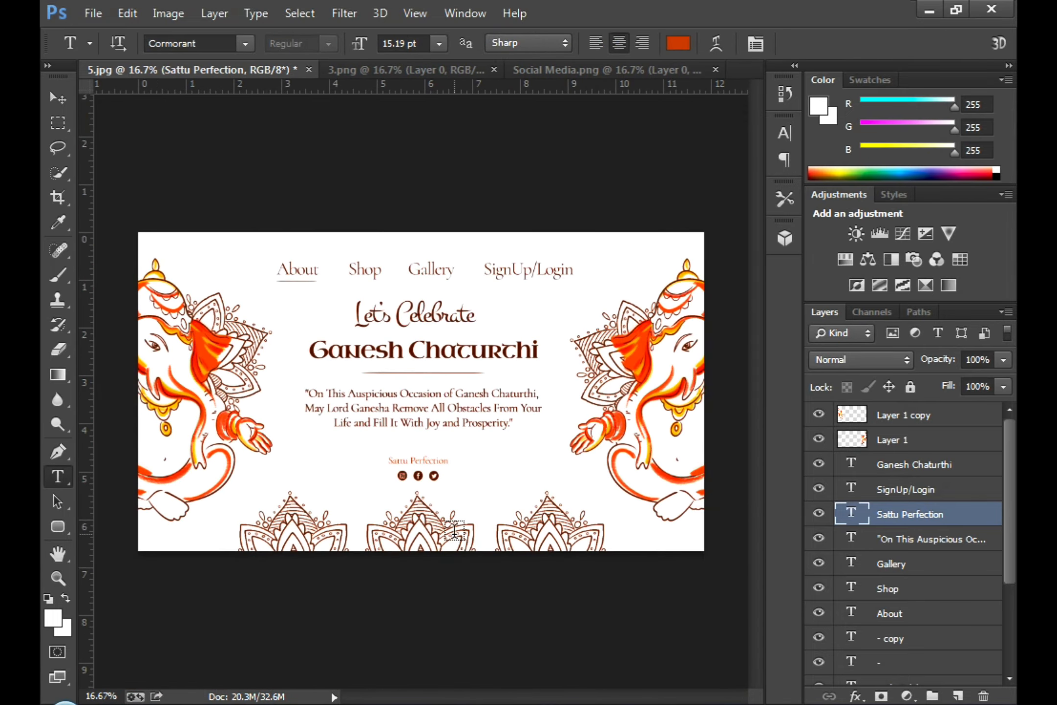